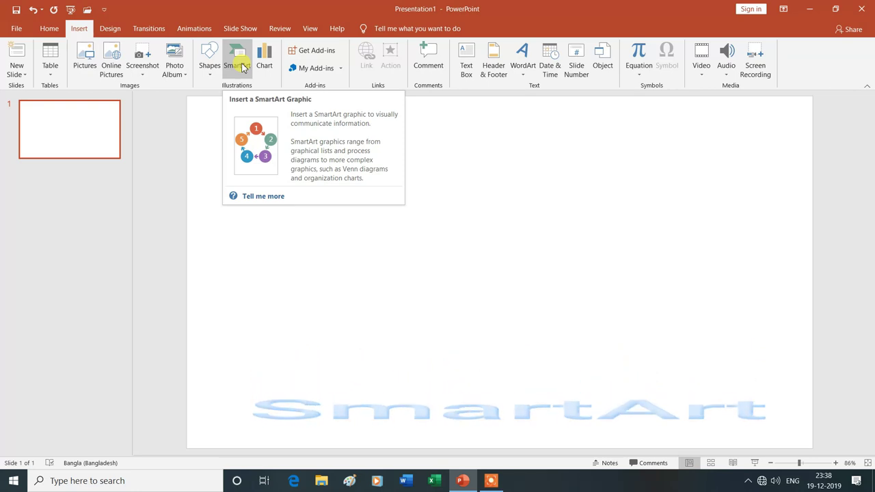
# Step: Browse the SmartArt List, Process, Cycle, Relationship, Matrix and Picture layout categories
pyautogui.click(243, 66)
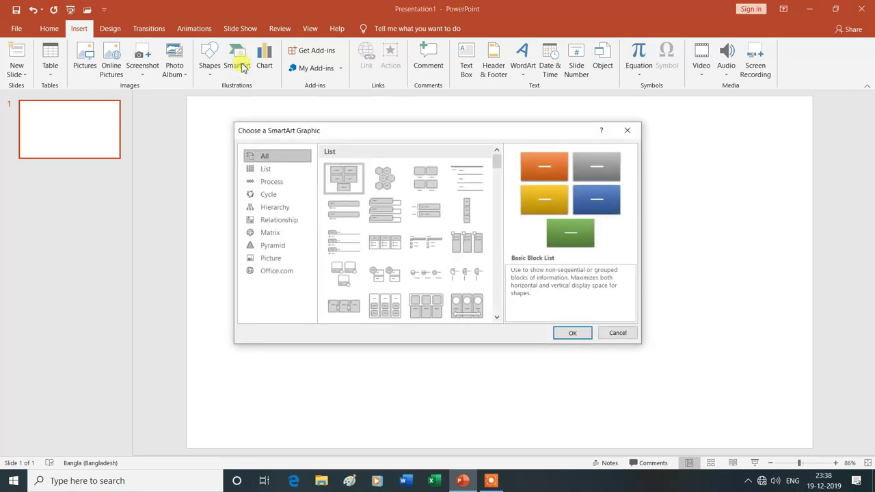
pyautogui.click(269, 177)
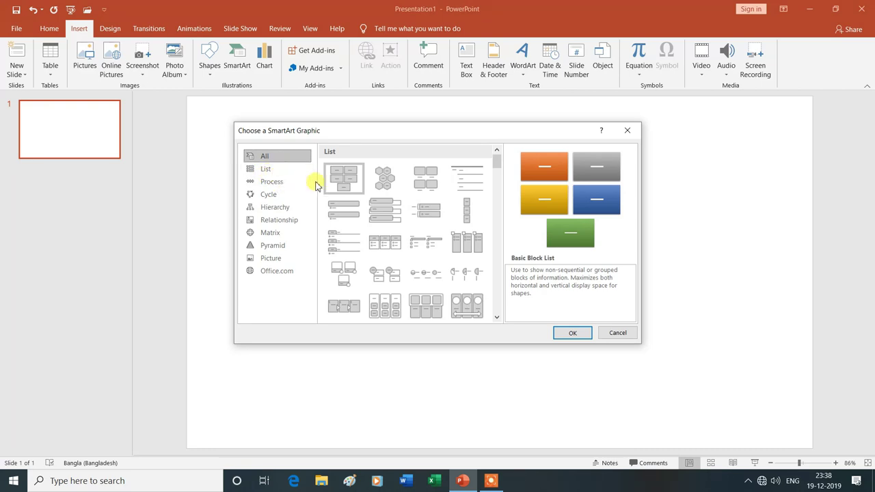
pyautogui.click(269, 170)
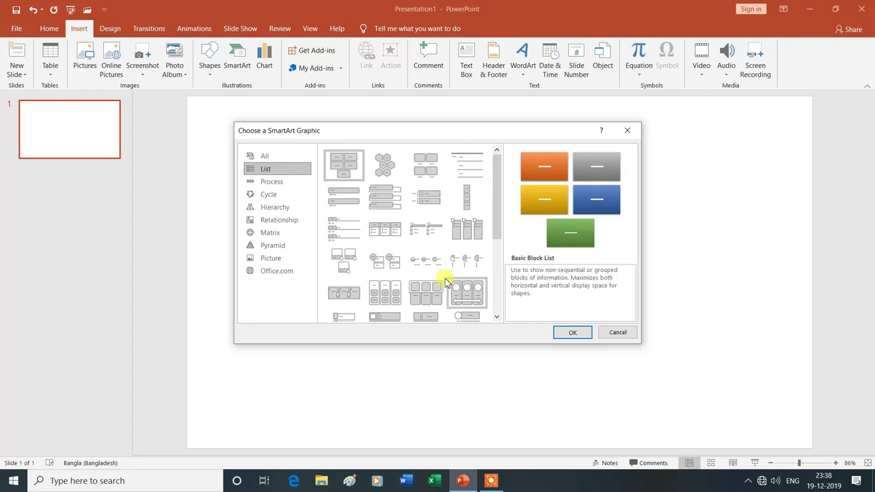
pyautogui.click(272, 182)
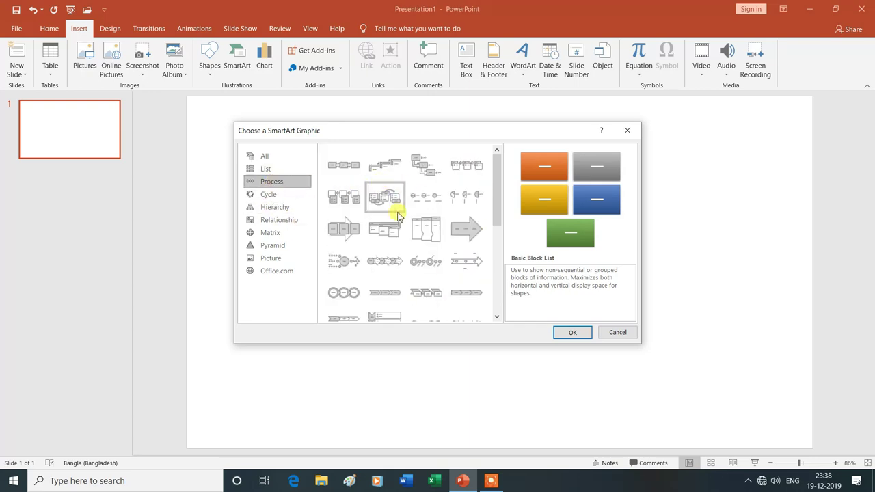
pyautogui.click(267, 195)
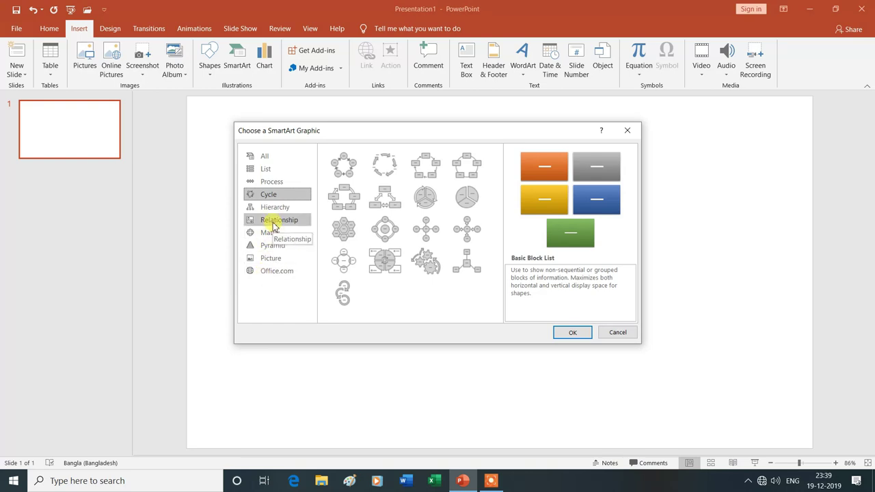
pyautogui.click(273, 226)
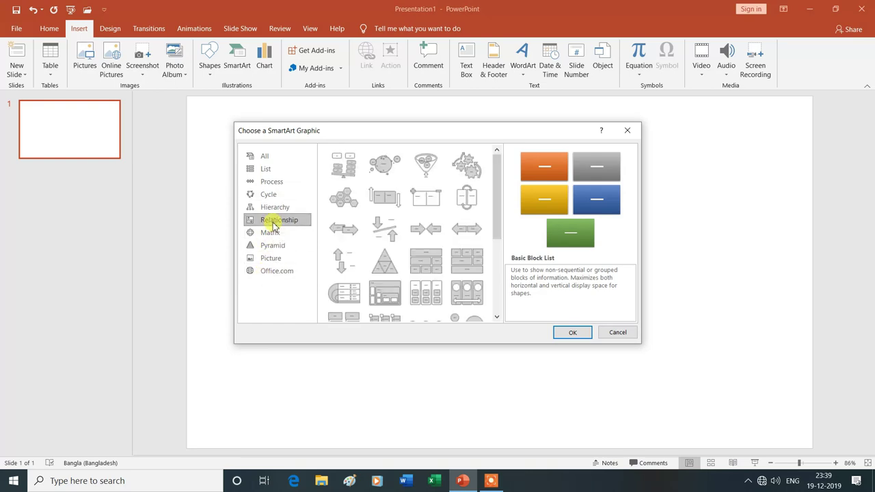
pyautogui.click(270, 233)
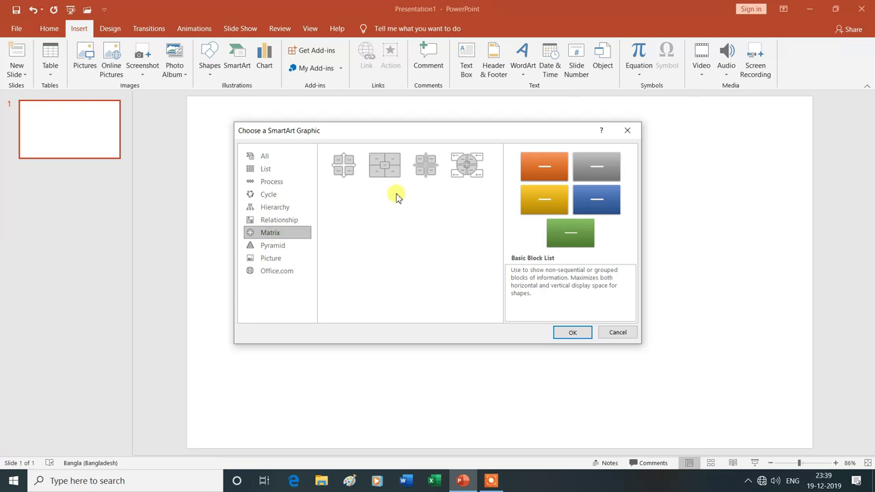
pyautogui.click(273, 259)
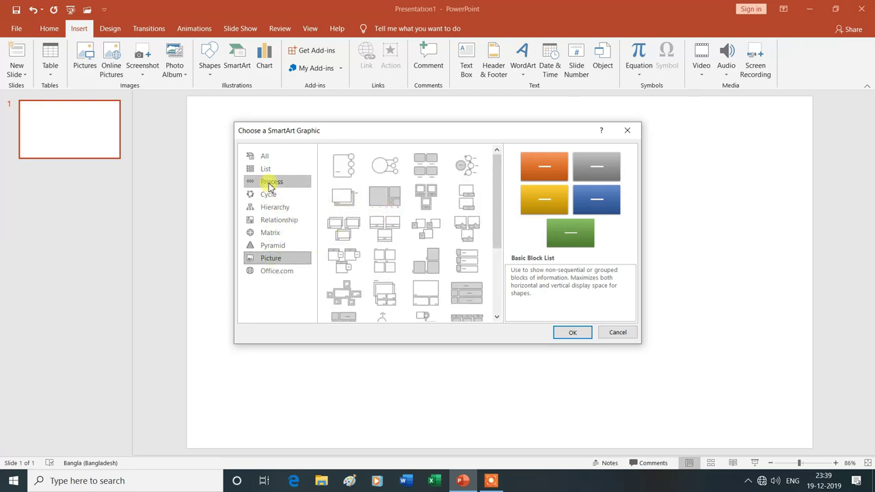
# Step: Insert the Continuous Block Process layout from the Process category onto the slide
pyautogui.click(270, 184)
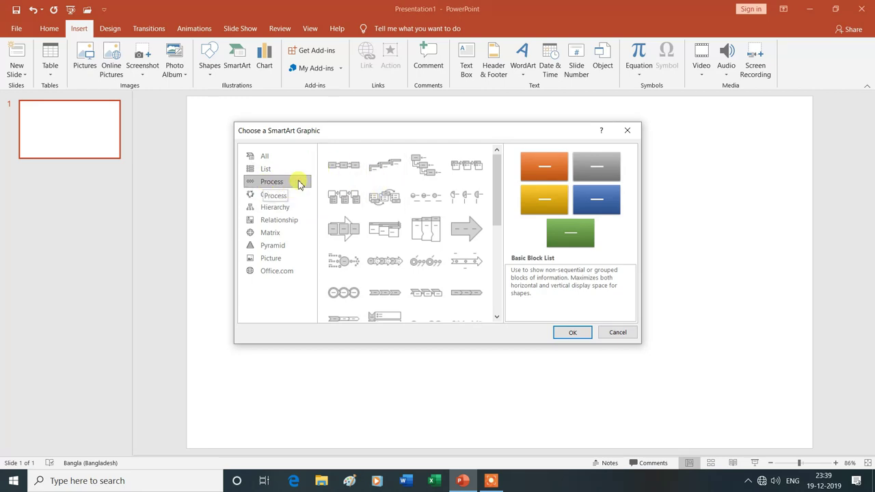
pyautogui.click(339, 233)
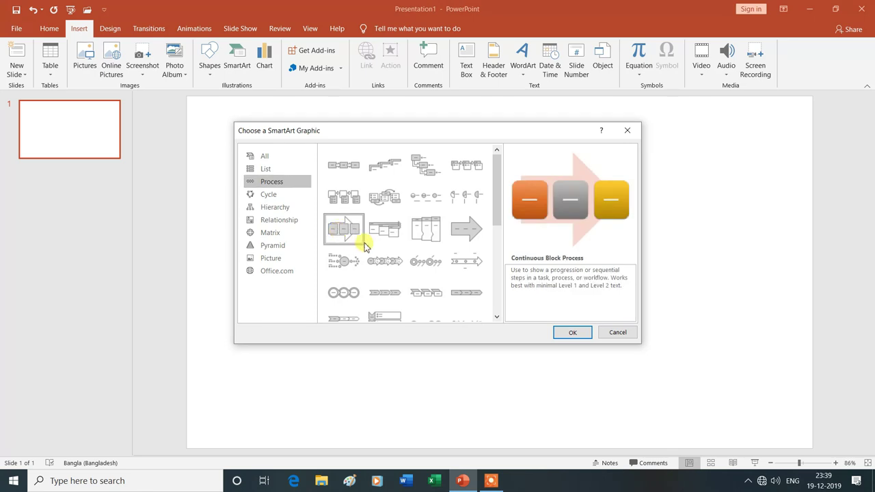
pyautogui.click(572, 333)
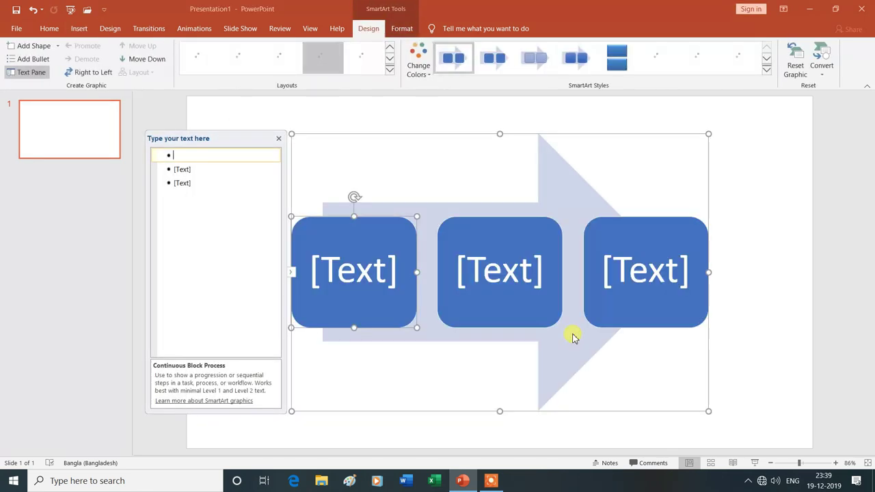
# Step: With the Text Pane hidden, label the blocks INPUT, CPU and OUTPUT, then show the text outline
pyautogui.click(279, 139)
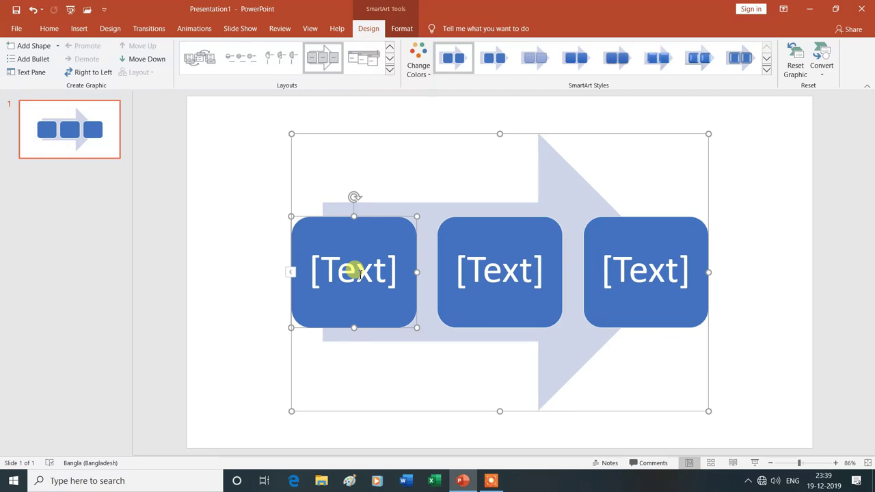
pyautogui.click(356, 271)
pyautogui.write('INPUT')
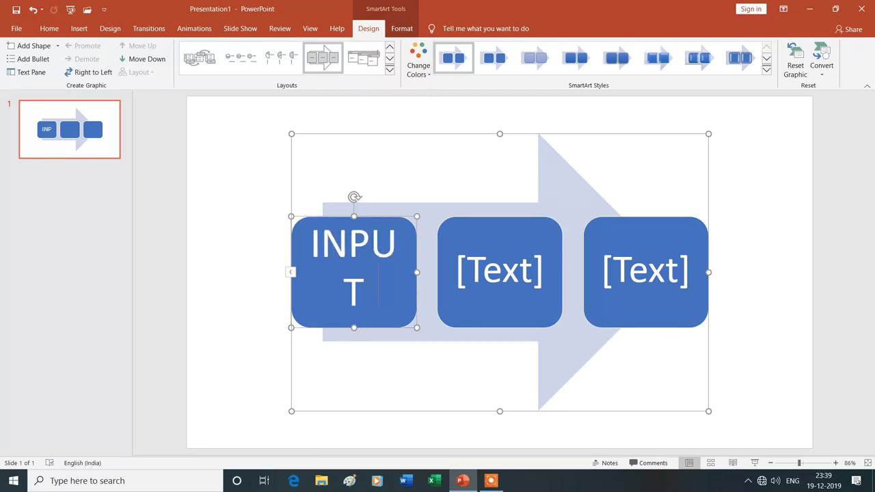
pyautogui.click(491, 275)
pyautogui.write('CP')
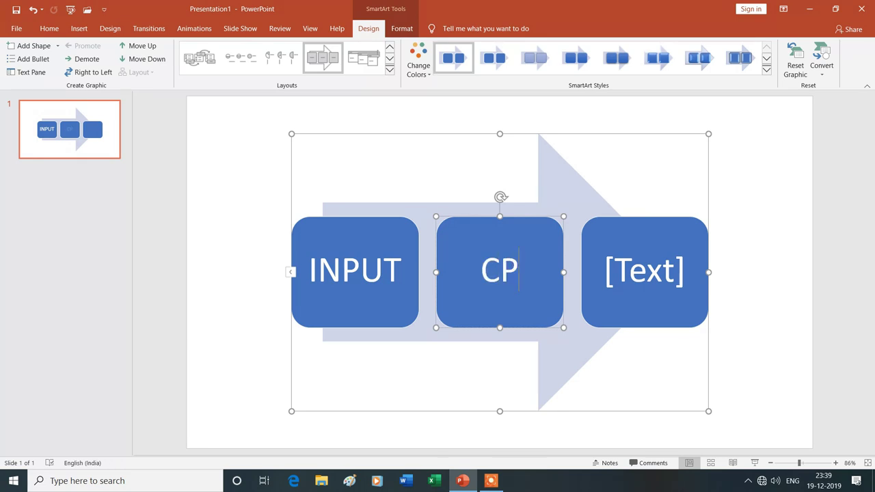
pyautogui.write('U')
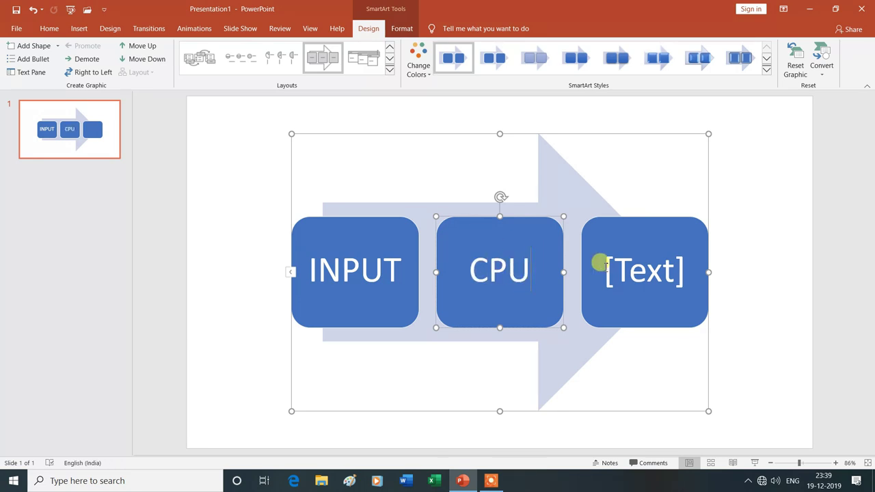
pyautogui.click(628, 268)
pyautogui.write('OUTPUT')
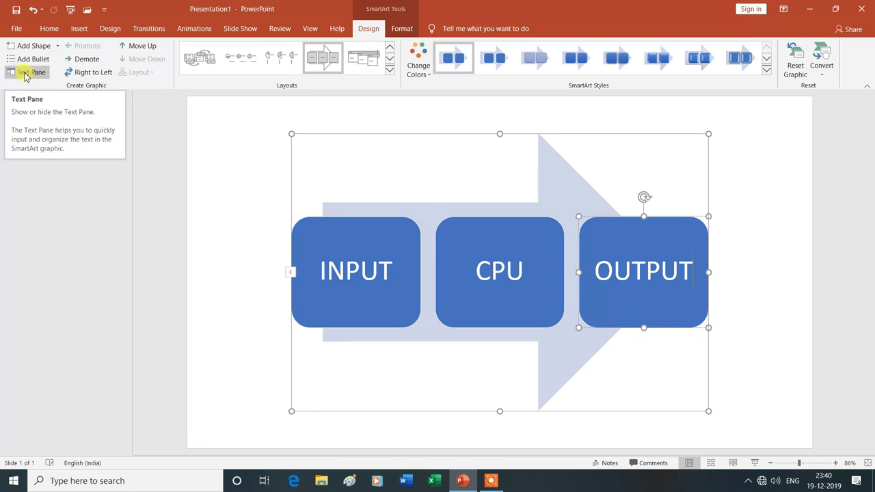
pyautogui.click(28, 72)
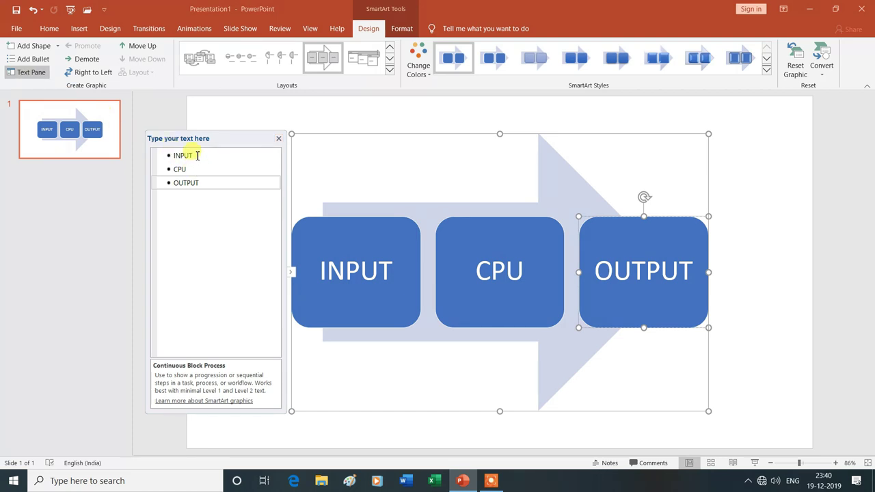
pyautogui.click(197, 156)
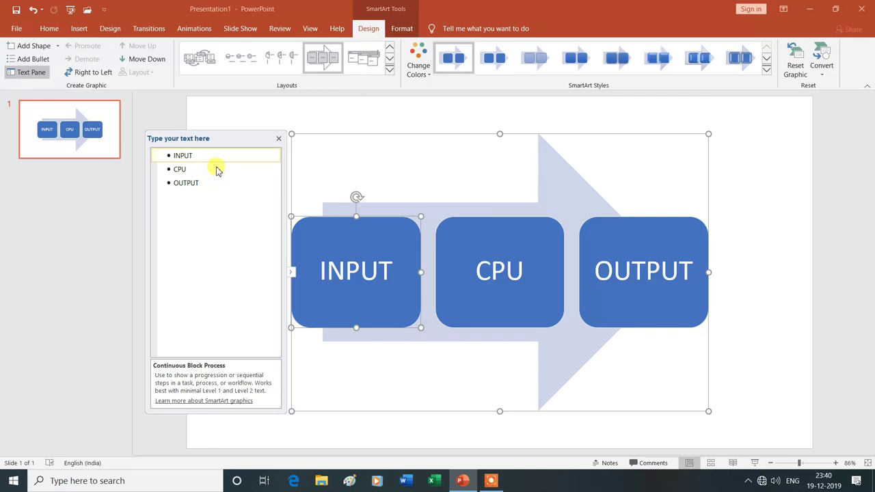
pyautogui.write(' UNIT')
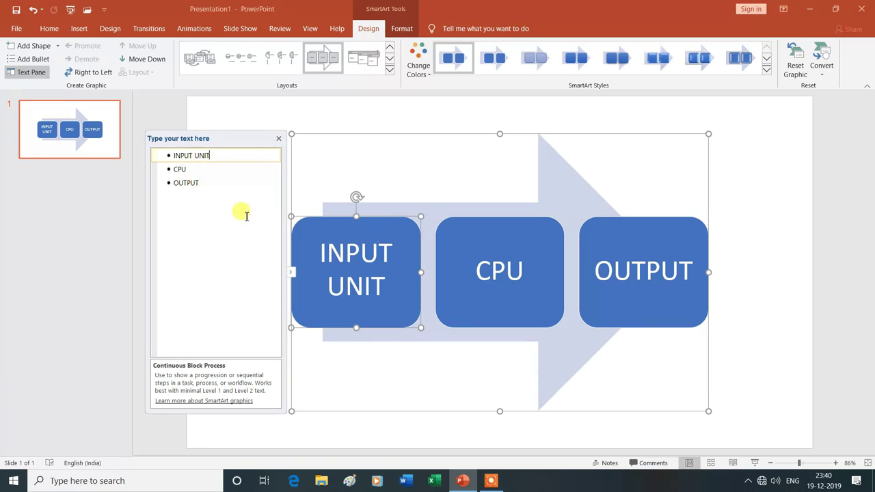
pyautogui.press('BackSpace')
pyautogui.press('BackSpace')
pyautogui.press('BackSpace')
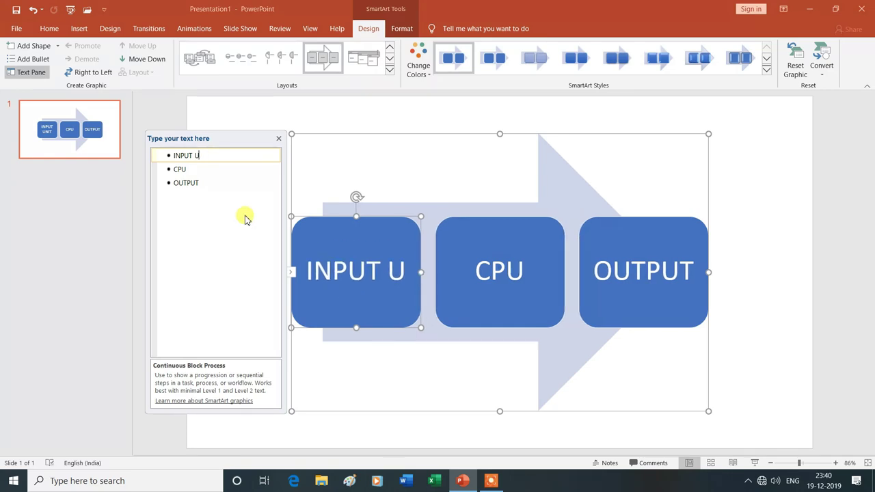
pyautogui.press('BackSpace')
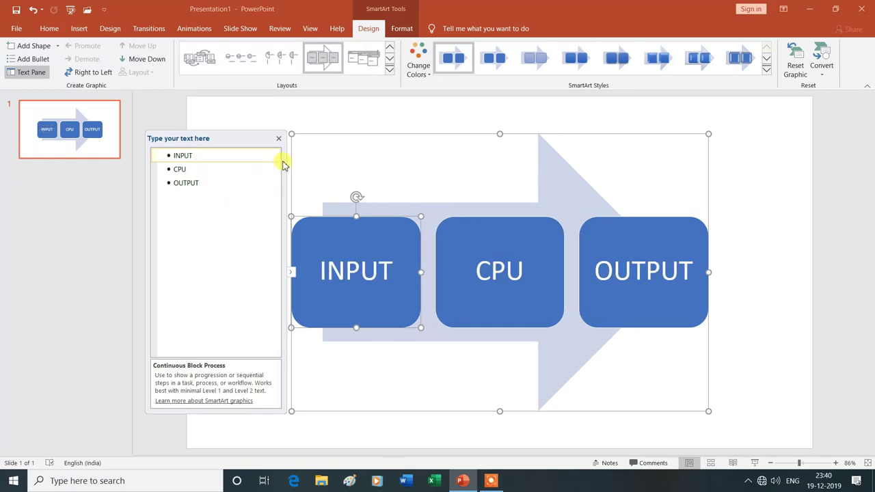
pyautogui.click(278, 139)
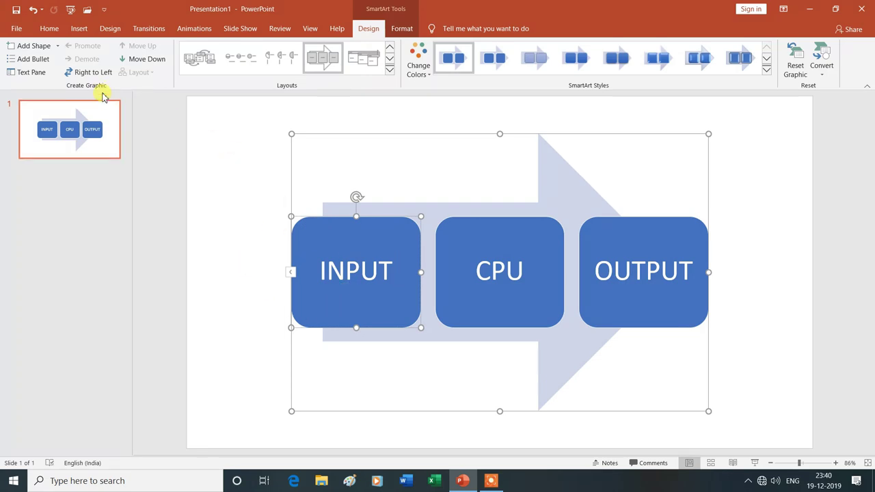
# Step: Flip the diagram right-to-left and back, then move INPUT down and back to the first position
pyautogui.click(93, 73)
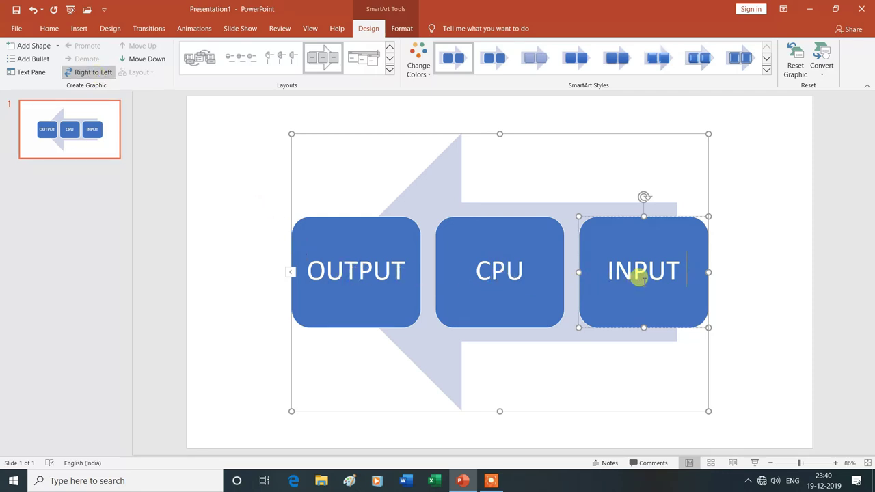
pyautogui.click(87, 72)
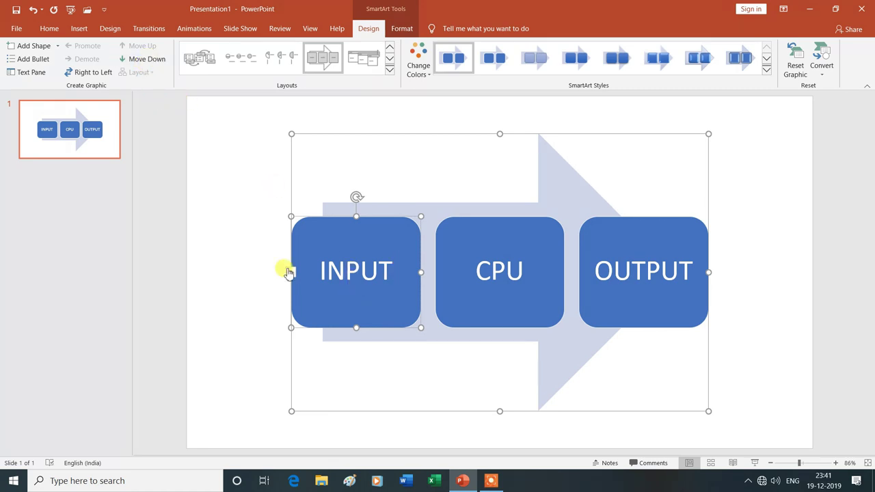
pyautogui.click(145, 60)
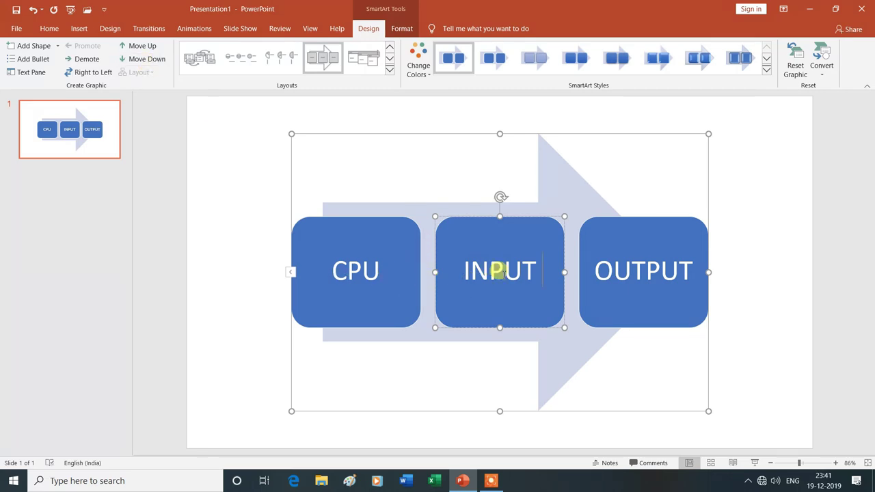
pyautogui.click(147, 59)
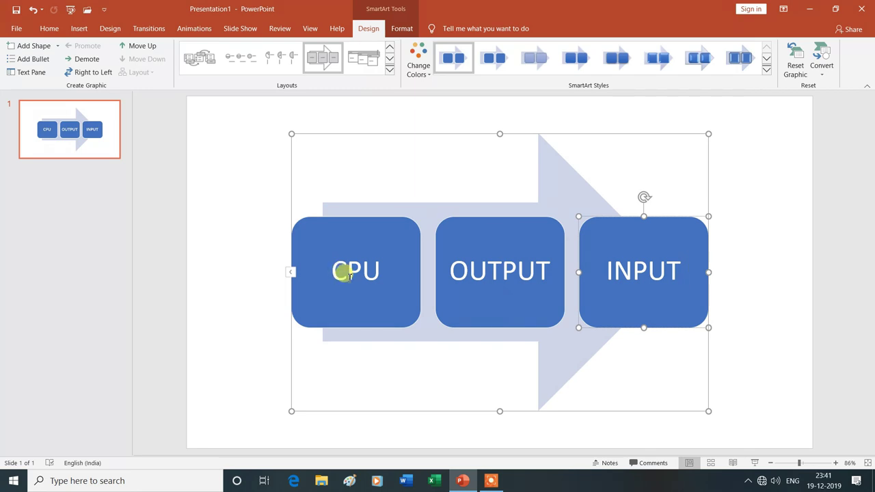
pyautogui.click(141, 46)
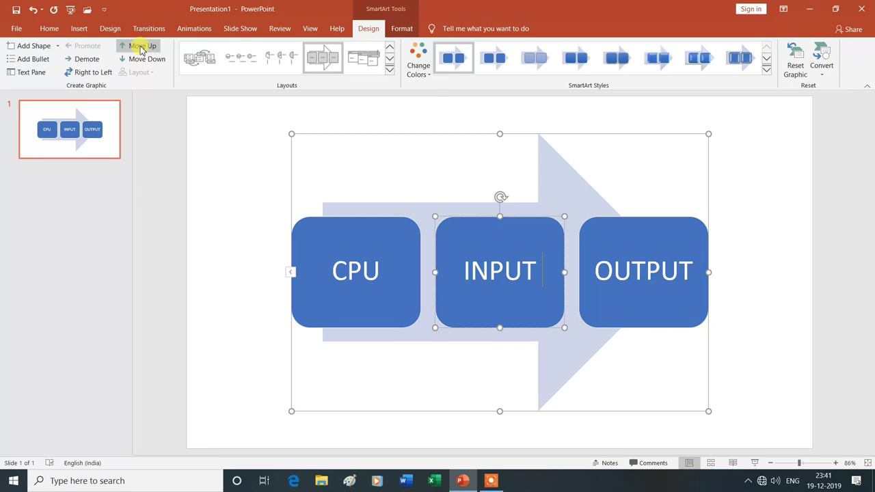
pyautogui.click(140, 45)
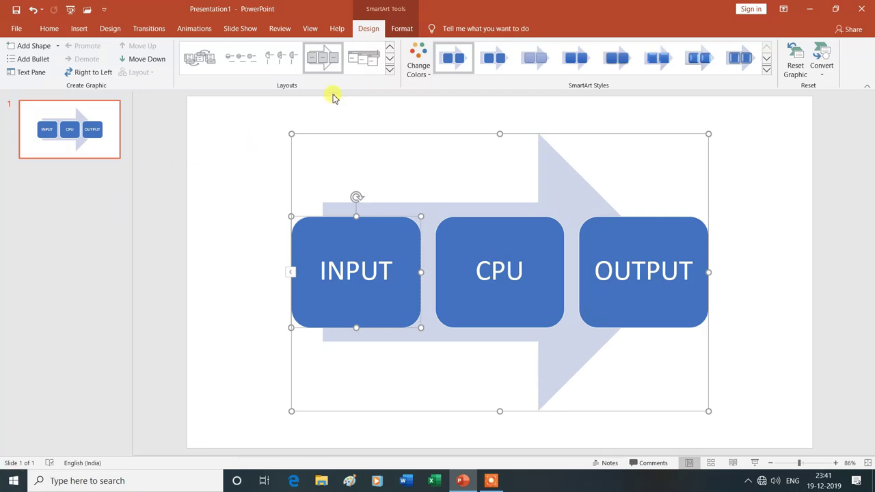
# Step: Try Alternating Flow, Increasing Circle Process and Pie Process layouts, then settle on Basic Process
pyautogui.click(211, 68)
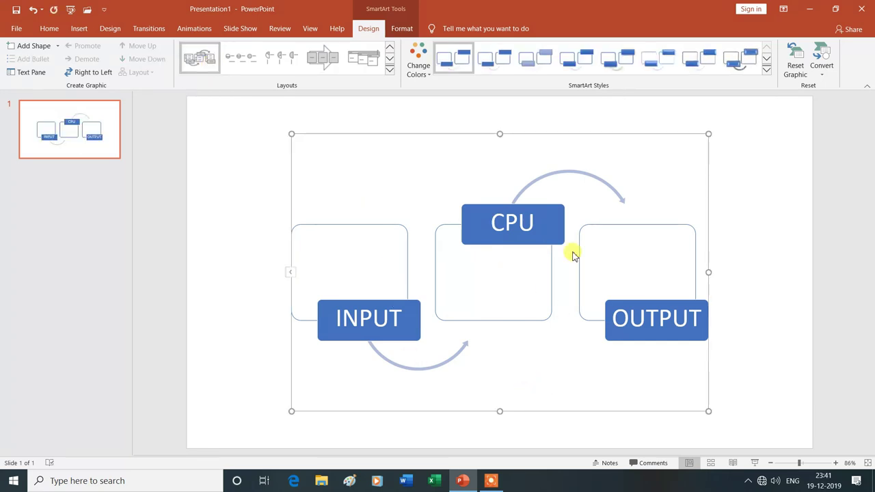
pyautogui.click(238, 64)
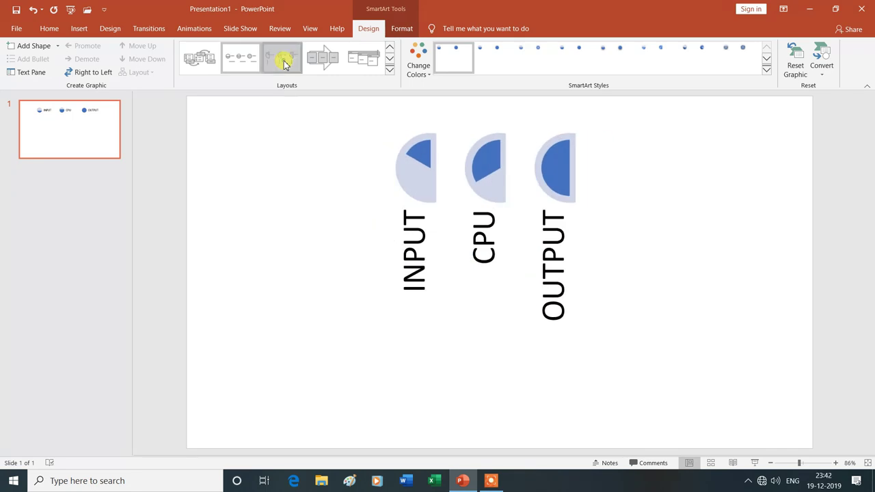
pyautogui.click(285, 64)
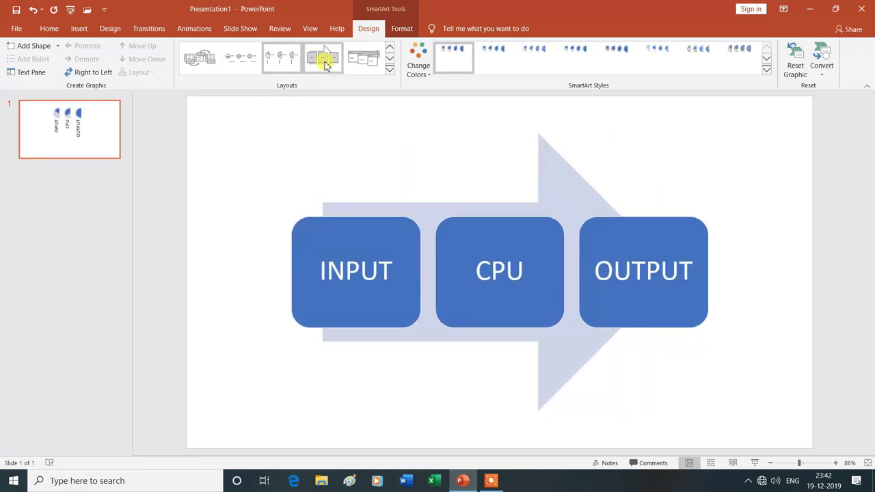
pyautogui.click(389, 69)
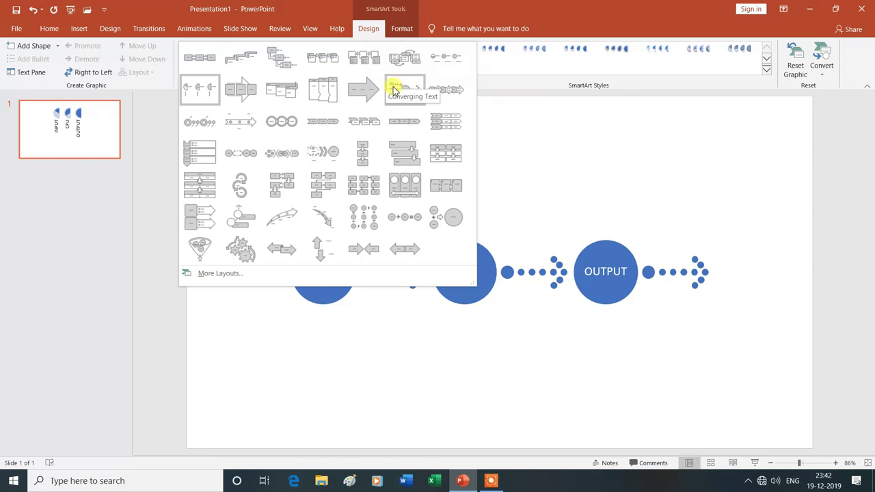
pyautogui.click(393, 89)
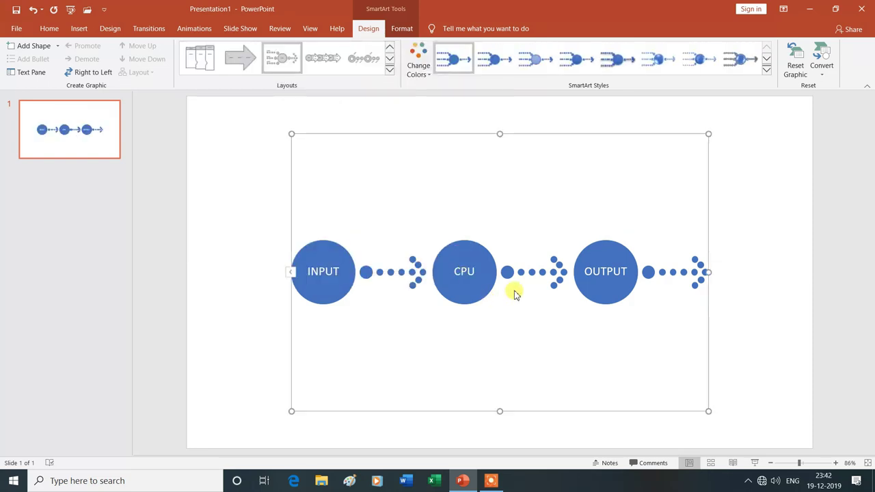
pyautogui.click(389, 70)
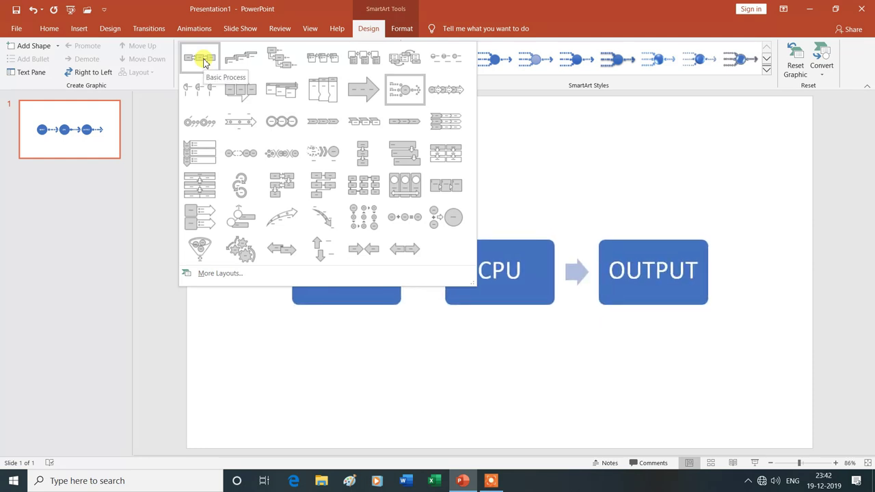
pyautogui.click(202, 61)
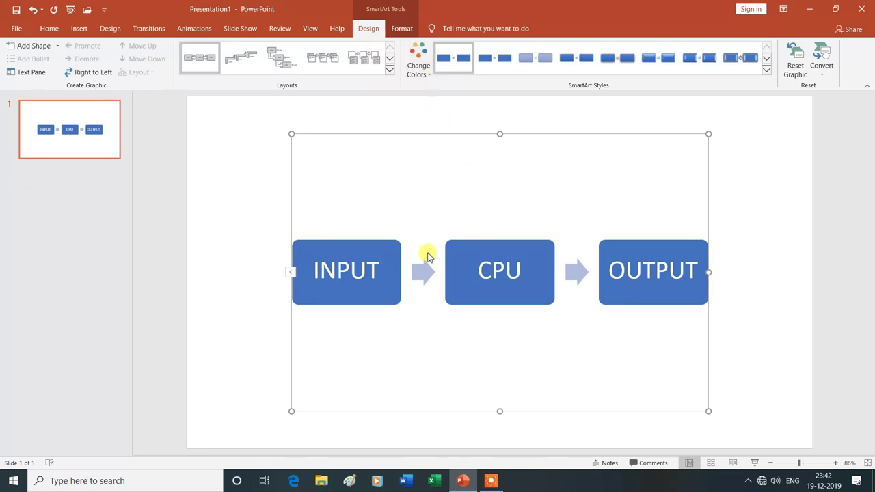
pyautogui.click(427, 75)
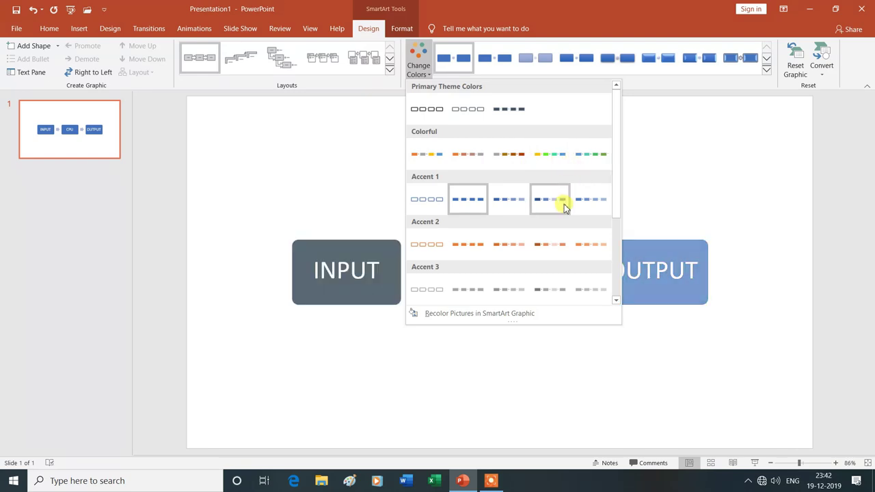
# Step: Apply a Colorful yellow, green and blue palette and the glossy Polished SmartArt style
pyautogui.click(547, 157)
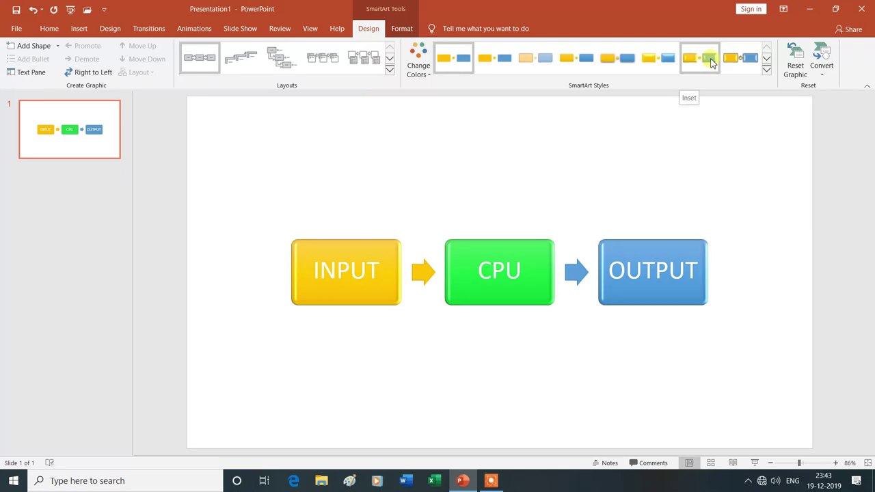
pyautogui.click(668, 63)
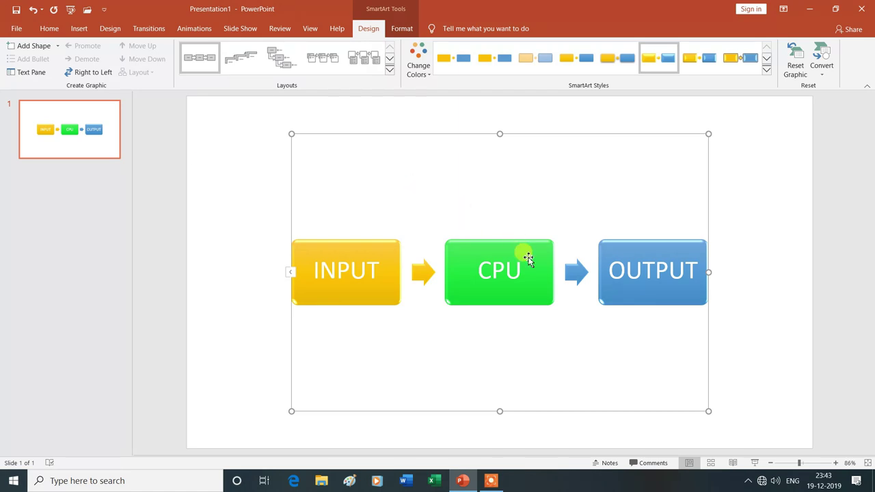
# Step: Reset the INPUT, CPU, OUTPUT graphic to its default plain blue boxes
pyautogui.click(796, 62)
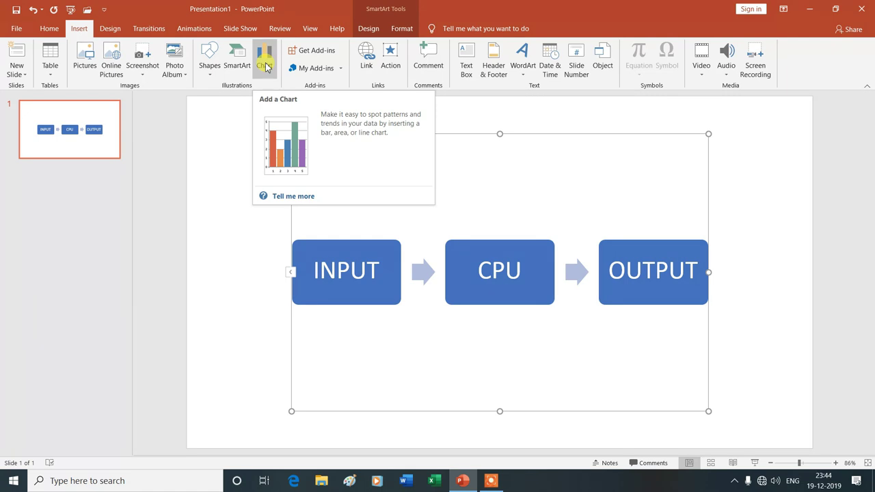
pyautogui.click(20, 71)
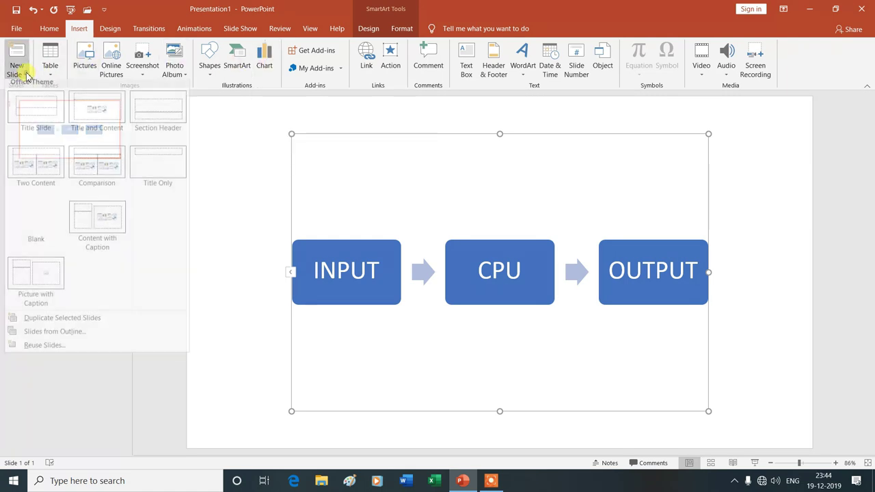
# Step: Add a second slide using the Blank layout
pyautogui.click(37, 228)
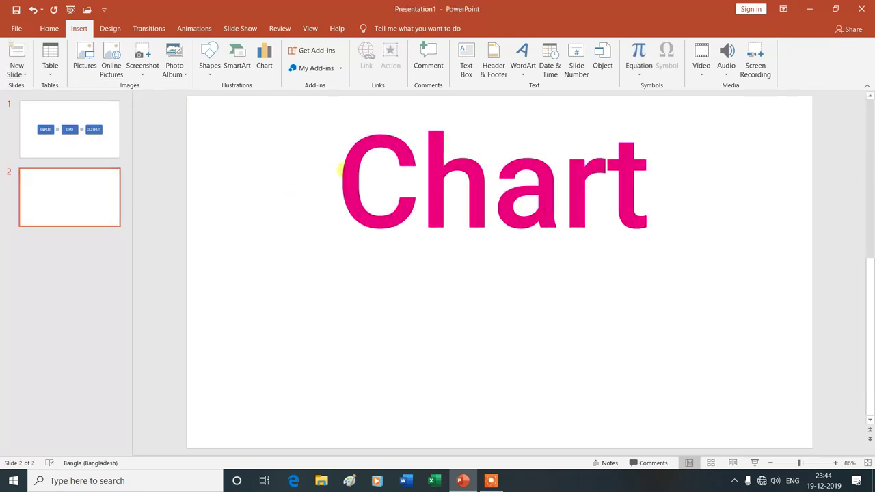
pyautogui.click(266, 60)
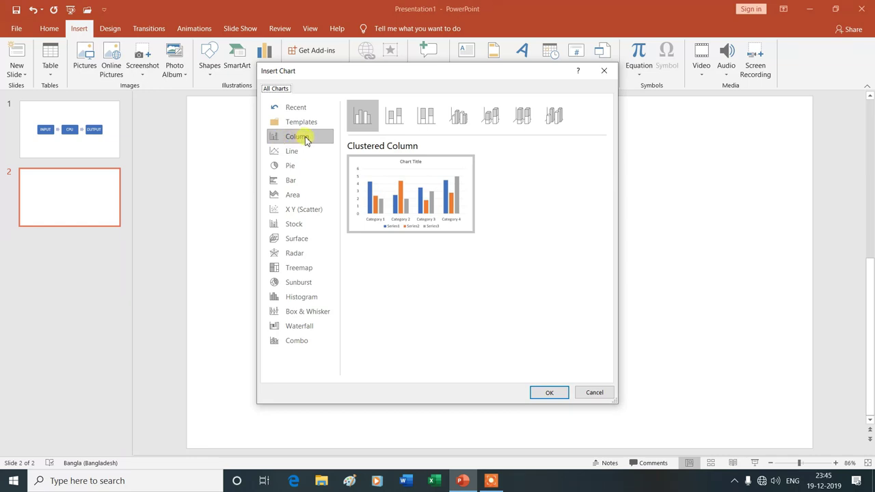
# Step: Insert a Clustered Column chart with sample data on slide 2
pyautogui.click(550, 395)
pyautogui.click(550, 394)
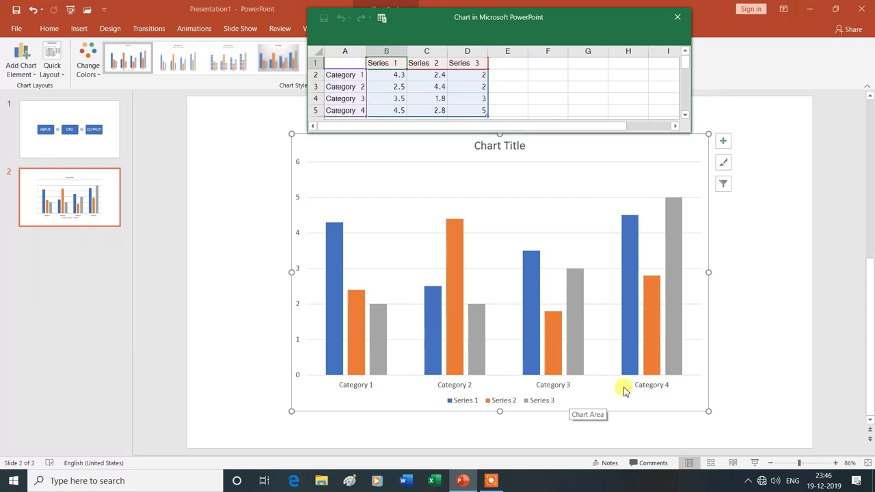
# Step: Enter 6 as Series 1's Category 1 value in cell B2 of the chart data sheet
pyautogui.click(401, 77)
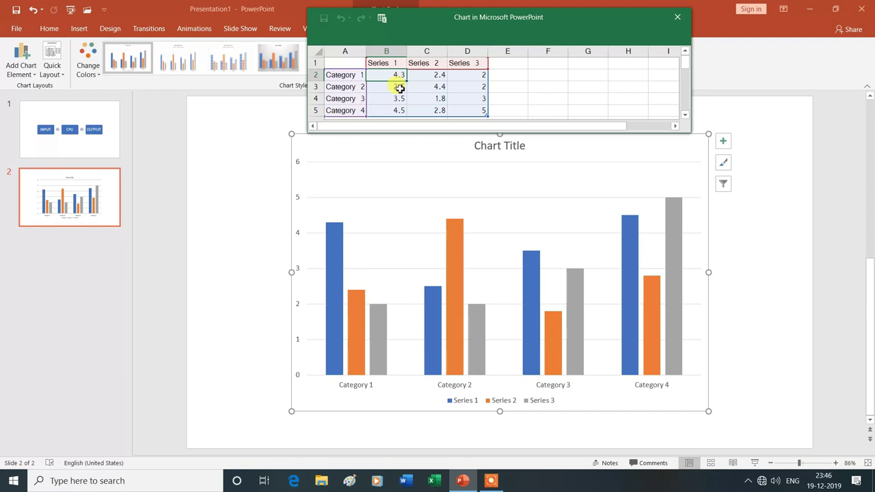
pyautogui.moveTo(369, 78); pyautogui.dragTo(395, 67)
pyautogui.write('6')
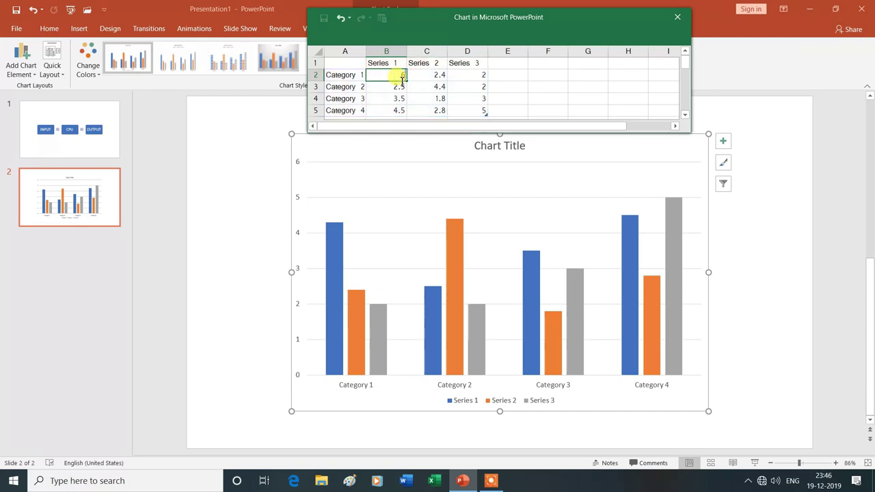
# Step: Enter 4 in C2, 3 in D2 and 1 in B3 of the chart data sheet
pyautogui.click(439, 75)
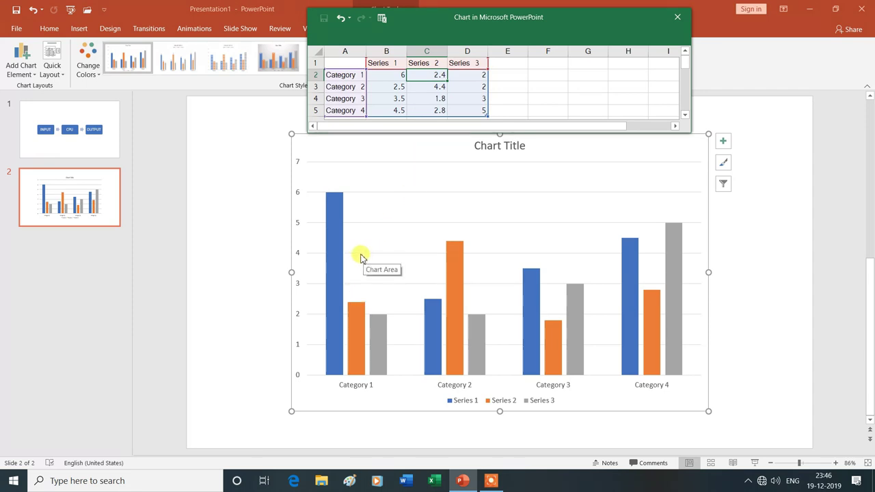
pyautogui.doubleClick(441, 76)
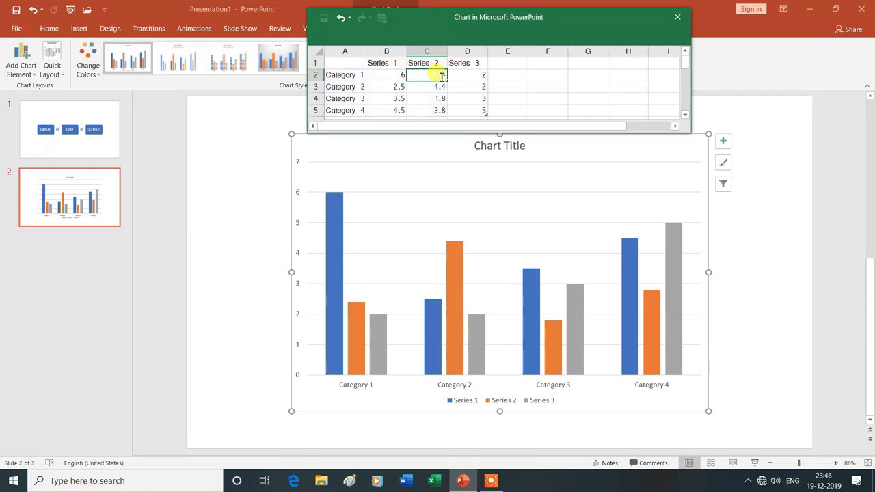
pyautogui.write('4')
pyautogui.click(478, 77)
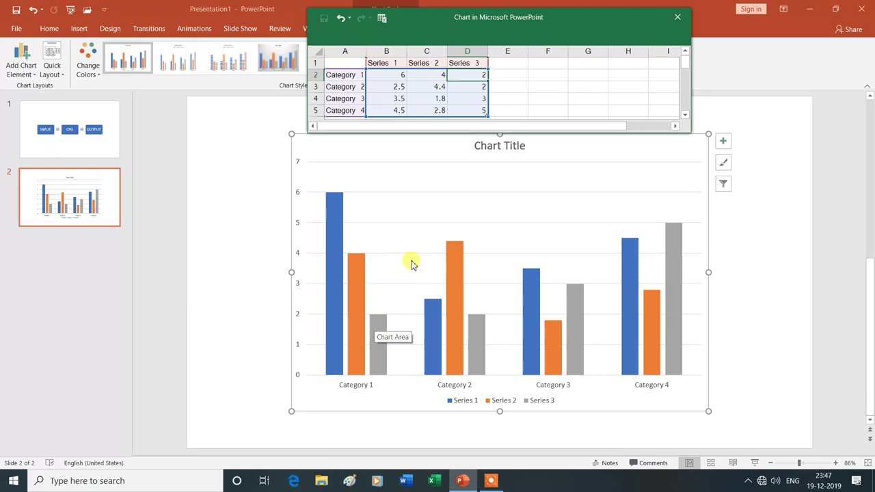
pyautogui.write('3')
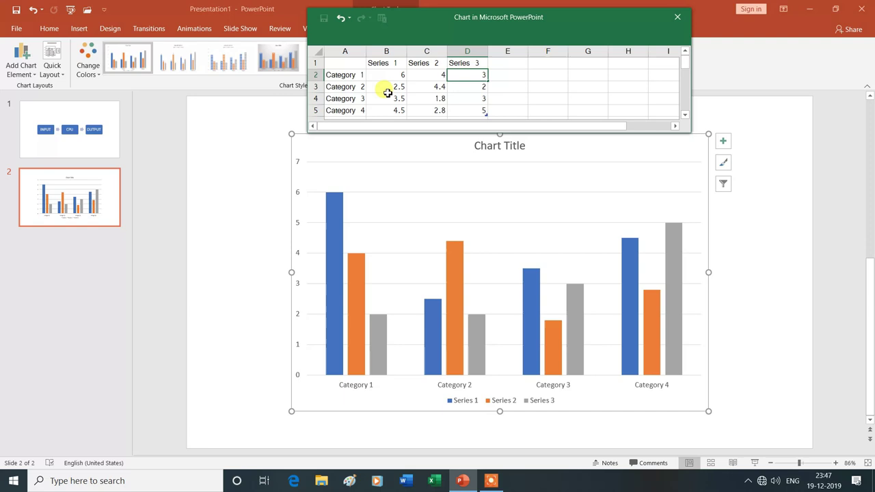
pyautogui.click(387, 92)
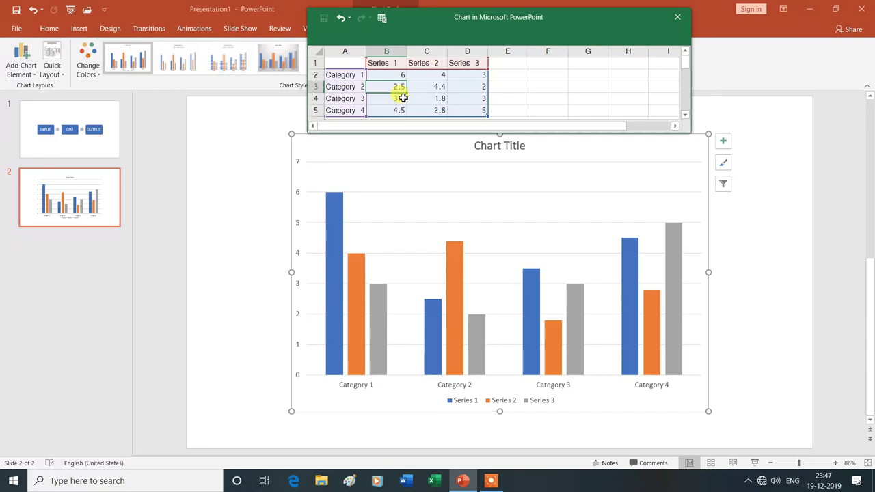
pyautogui.write('1')
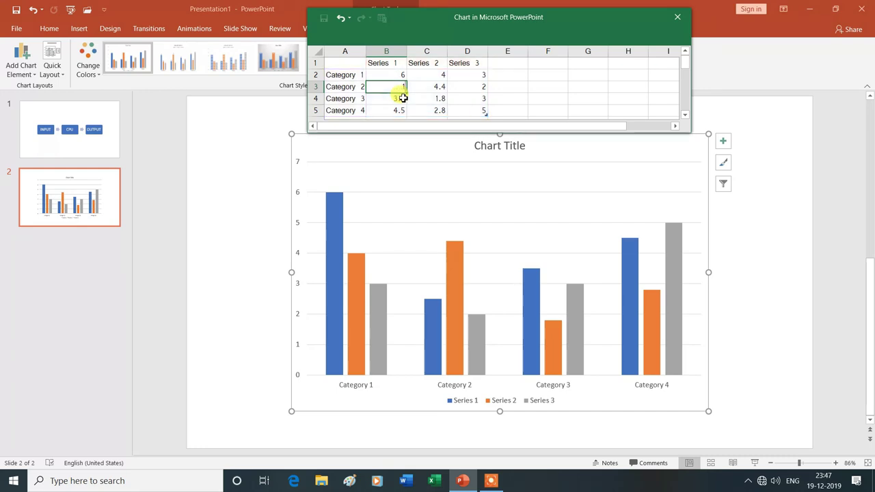
pyautogui.click(440, 89)
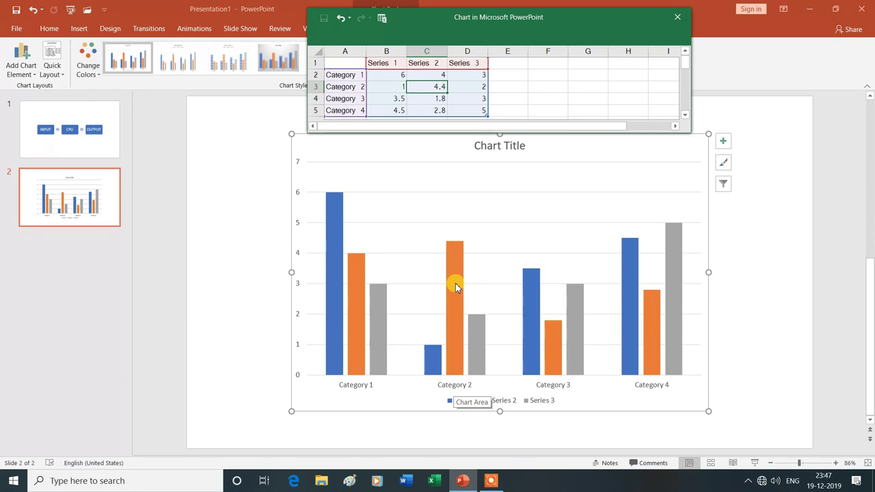
# Step: Enter 3 in cell C3 so Category 2 reads 1, 3, 2, then close the datasheet
pyautogui.write('3')
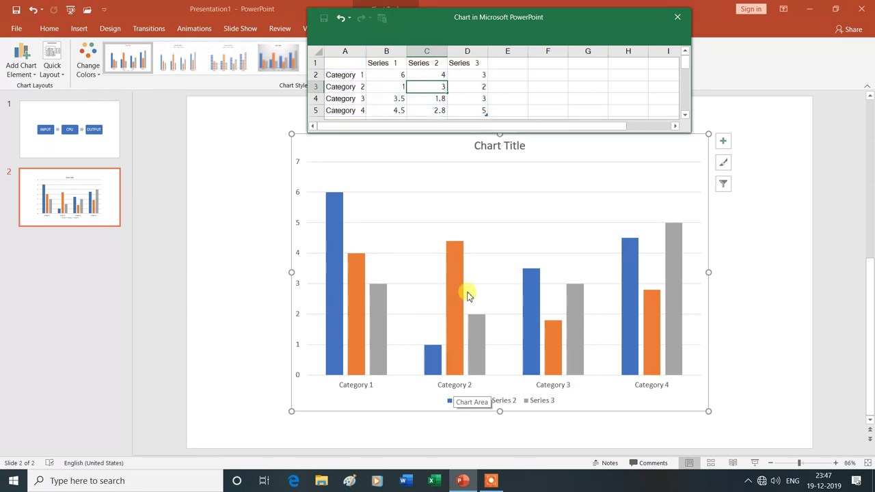
pyautogui.click(473, 88)
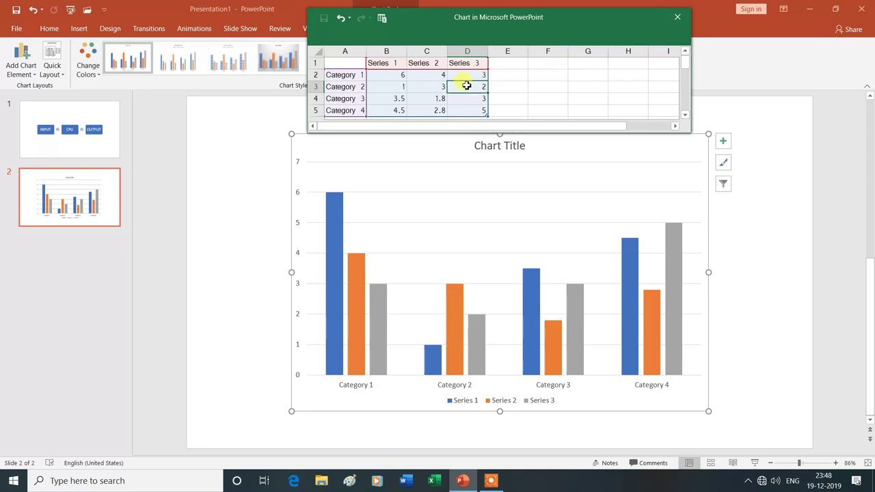
pyautogui.click(683, 19)
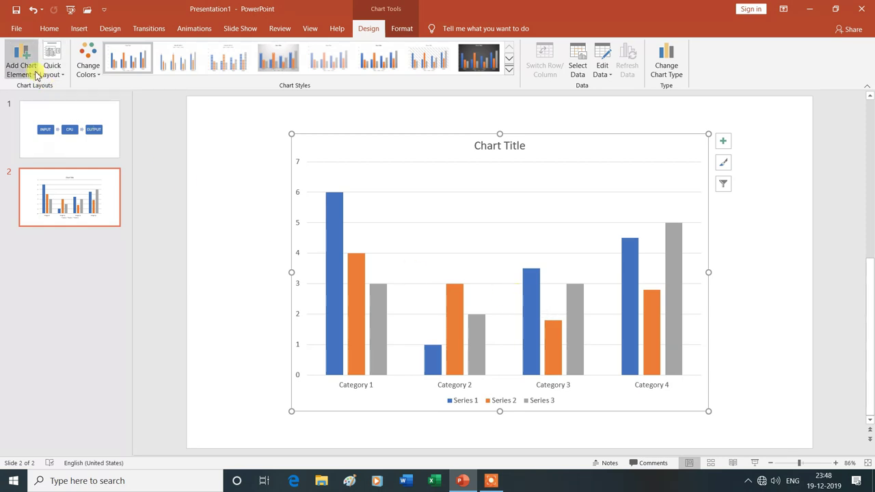
# Step: Remove the Primary Horizontal axis so the category labels disappear from the column chart
pyautogui.click(34, 77)
pyautogui.moveTo(32, 86)
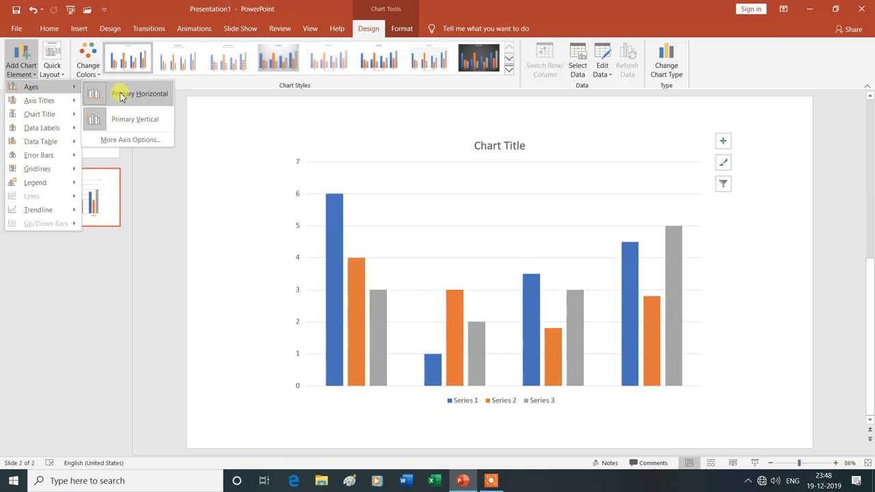
pyautogui.click(138, 96)
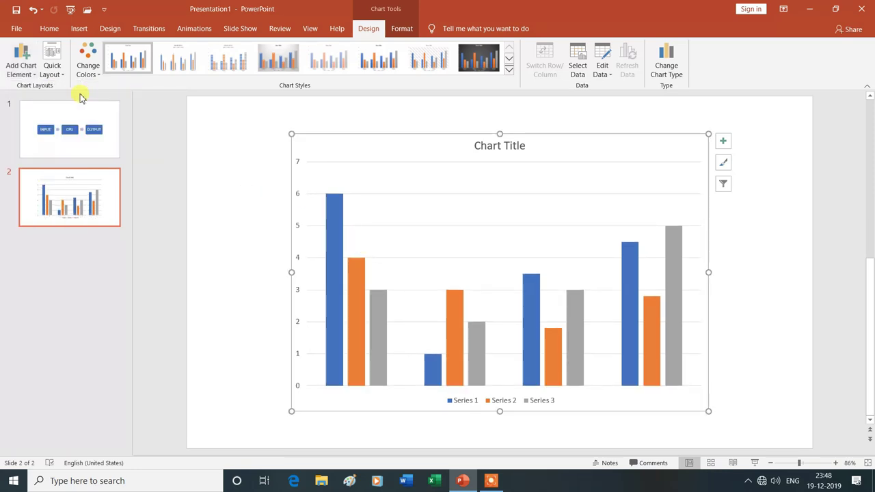
pyautogui.click(54, 71)
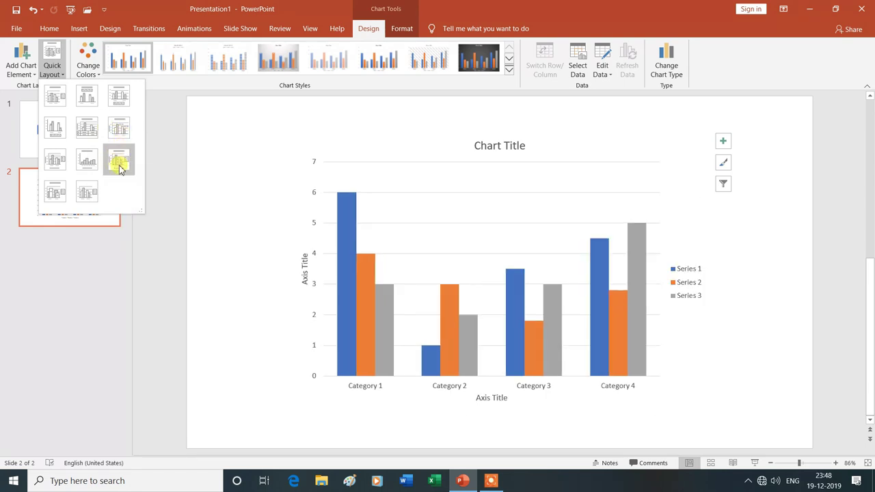
# Step: Show the Change Colors palettes to preview monochromatic schemes on the columns
pyautogui.click(101, 76)
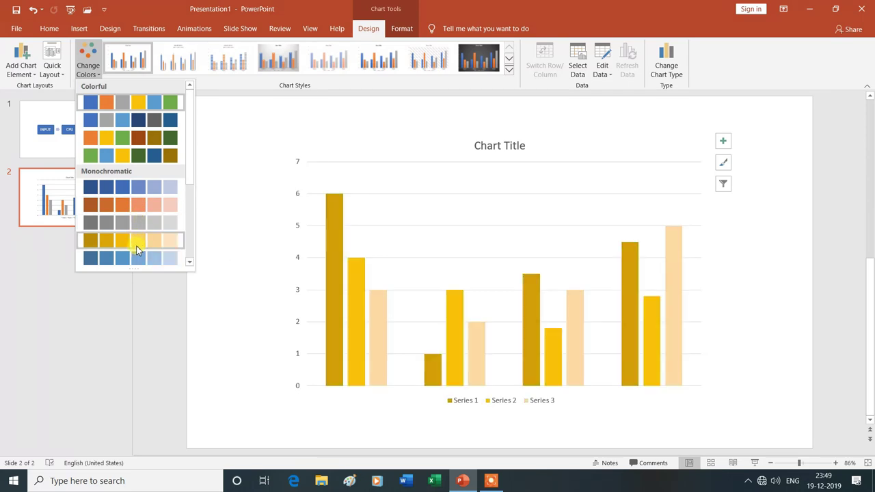
# Step: Apply Monochromatic Palette 5 and Chart Style 4 with value labels to the chart
pyautogui.click(138, 257)
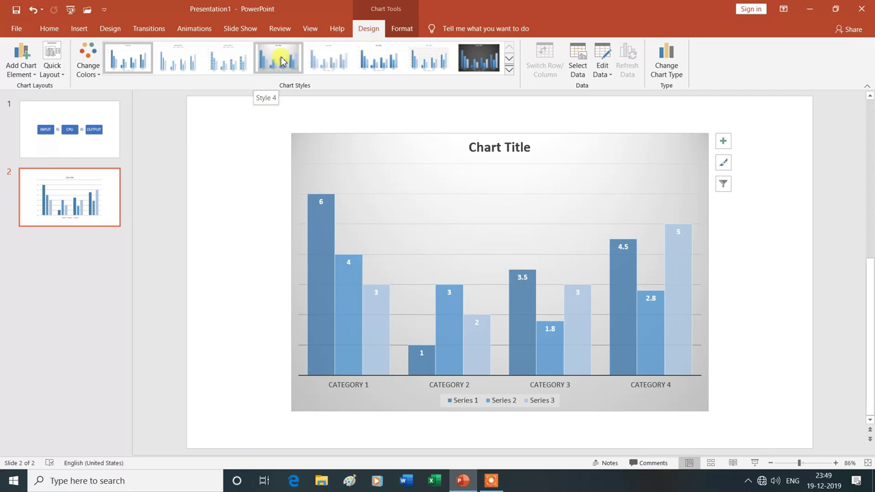
pyautogui.click(280, 60)
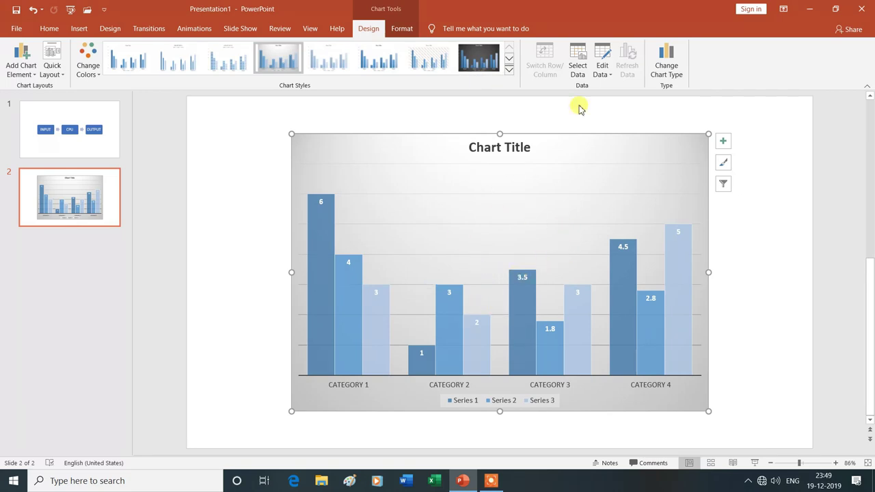
# Step: In the datasheet, set B2 to 5, C2 to 1 and D2 to 2, then close it
pyautogui.click(610, 78)
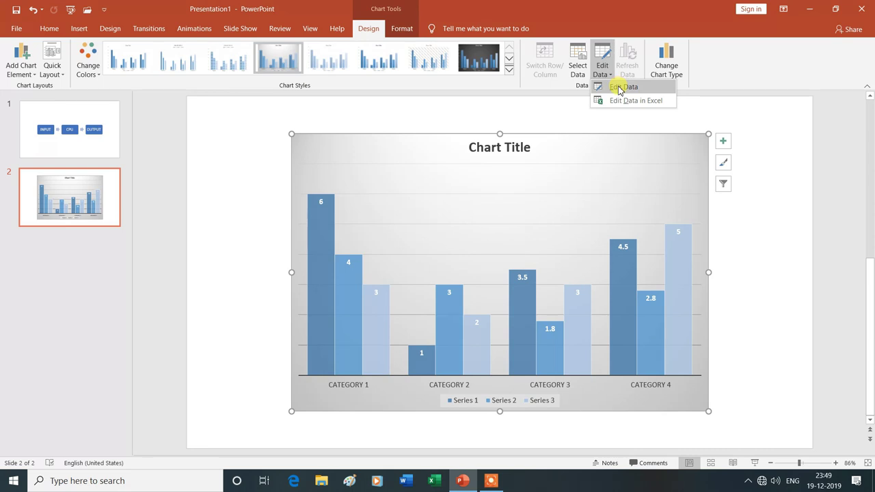
pyautogui.click(619, 88)
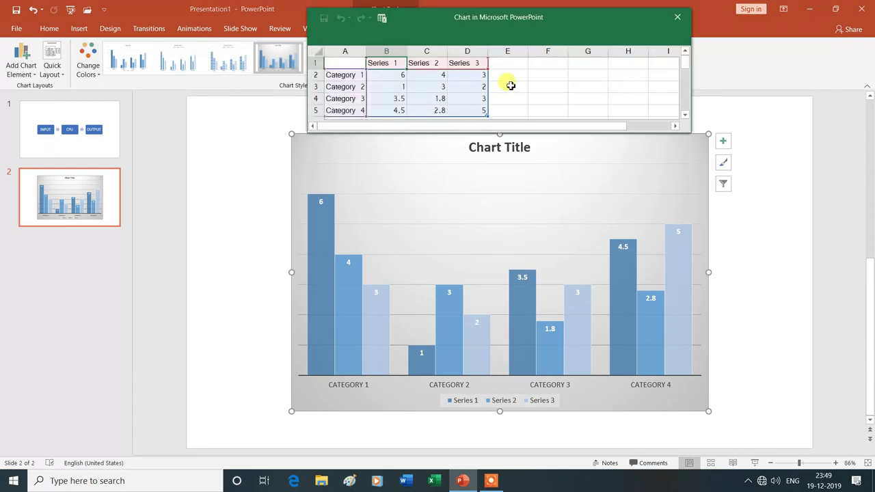
pyautogui.click(396, 76)
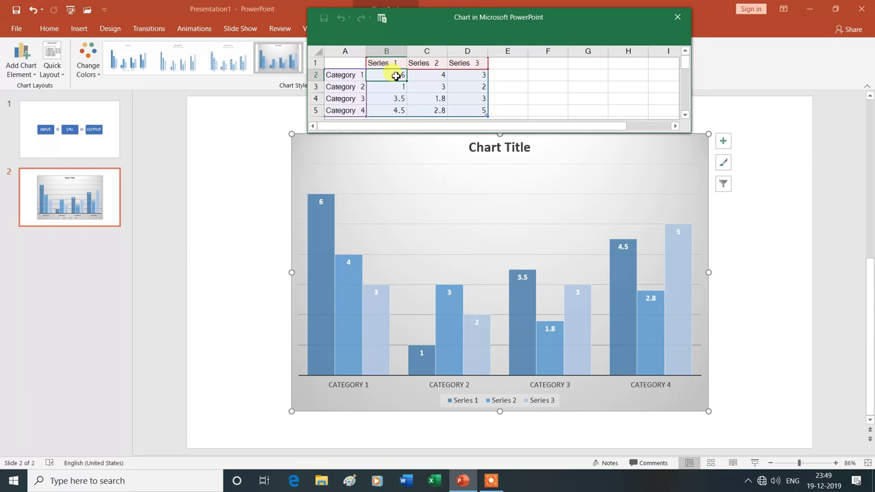
pyautogui.write('5')
pyautogui.click(427, 75)
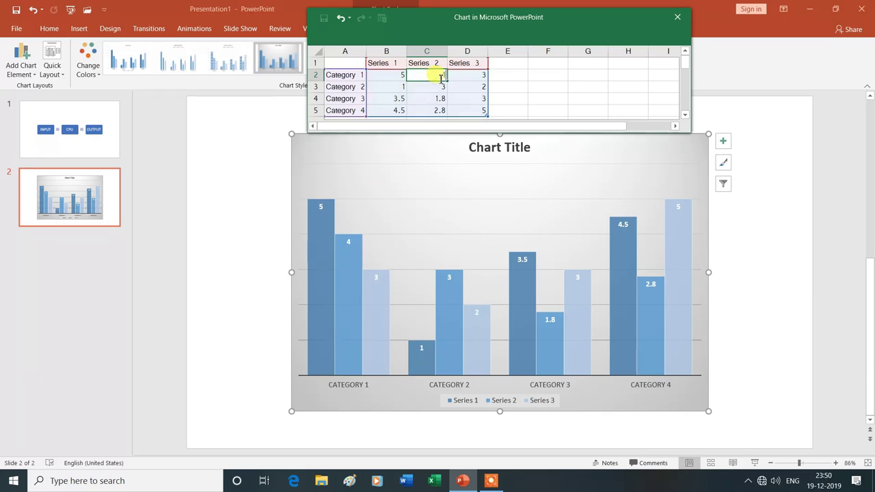
pyautogui.write('1')
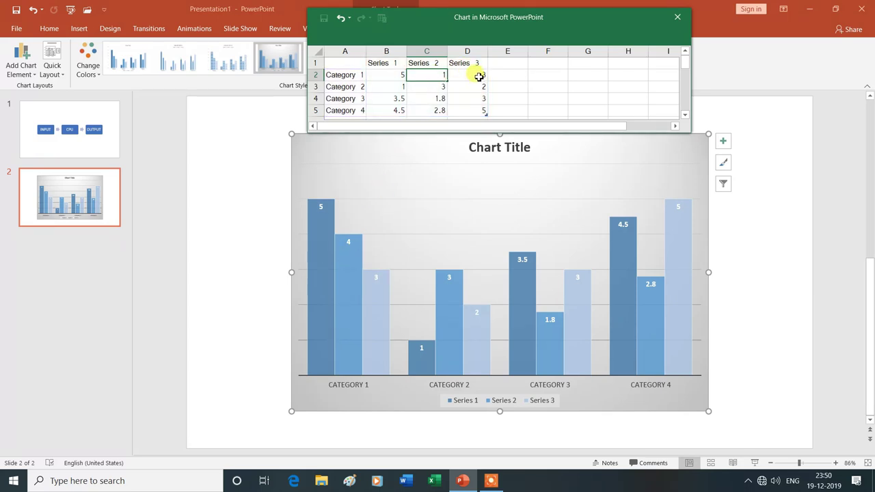
pyautogui.click(476, 81)
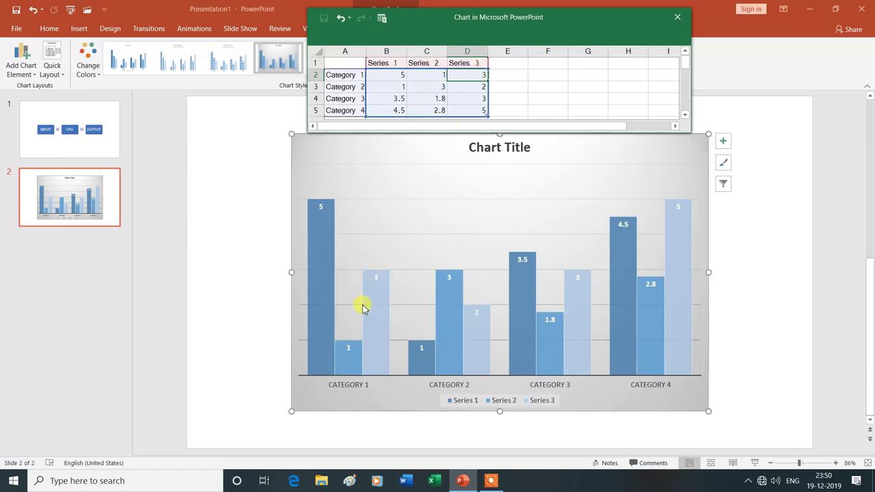
pyautogui.press('BackSpace')
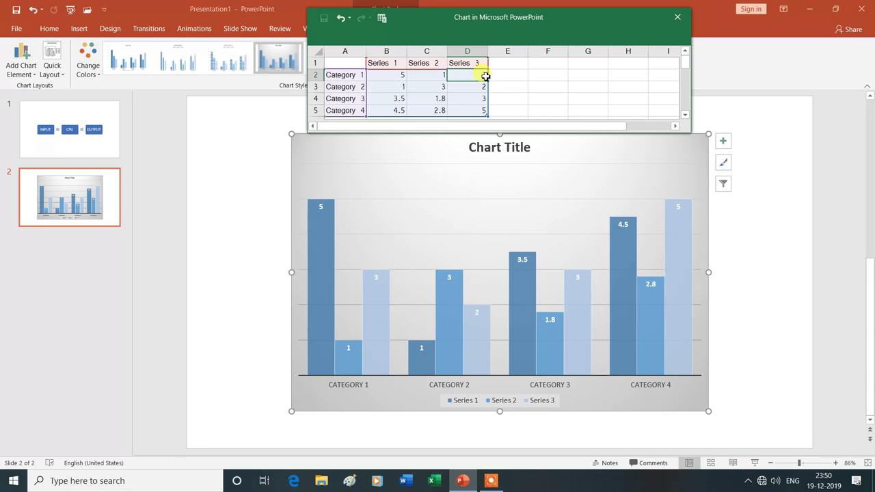
pyautogui.write('2')
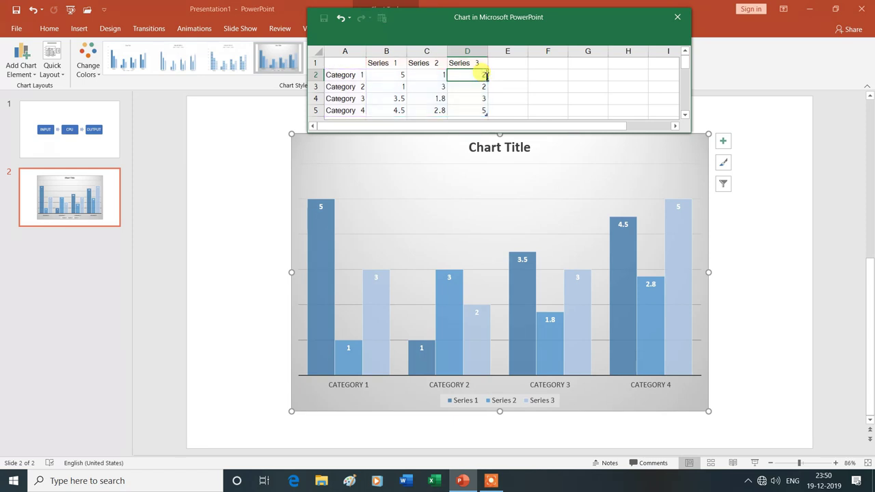
pyautogui.click(455, 99)
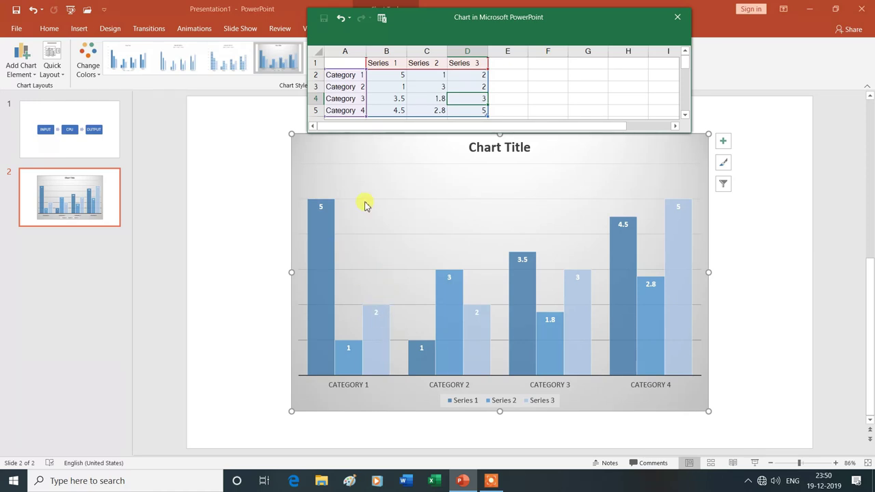
pyautogui.click(685, 17)
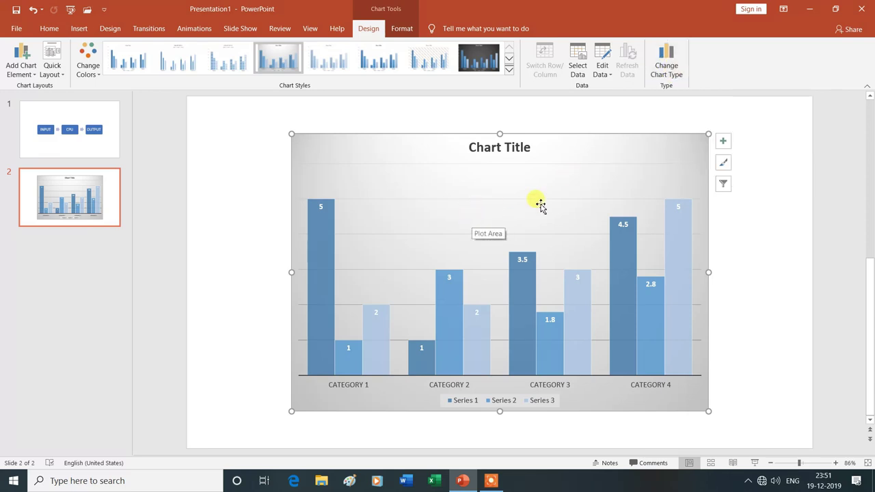
# Step: Change the chart type to Pie
pyautogui.click(666, 62)
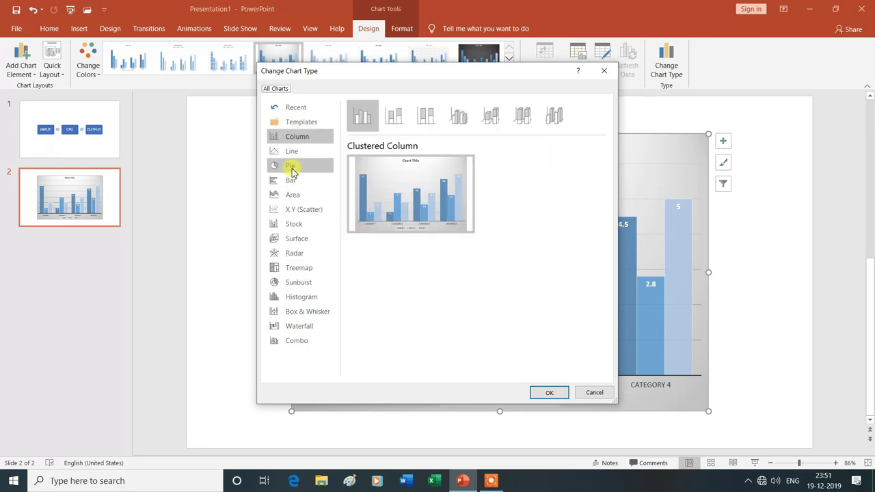
pyautogui.click(292, 170)
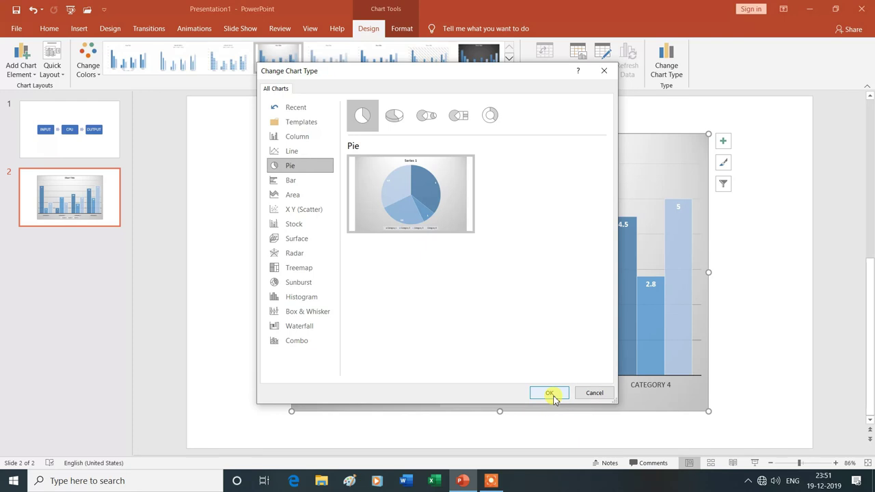
pyautogui.click(551, 394)
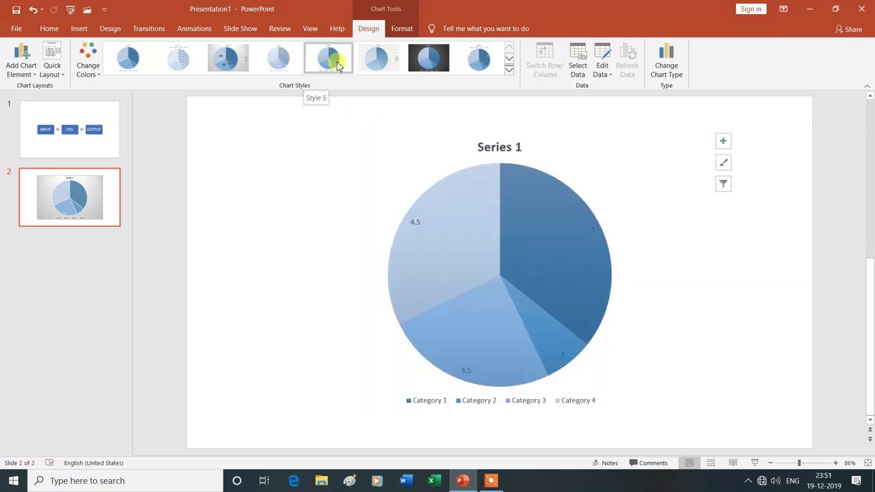
# Step: Apply Chart Style 6 with a hatched background and side legend to the pie chart
pyautogui.click(379, 63)
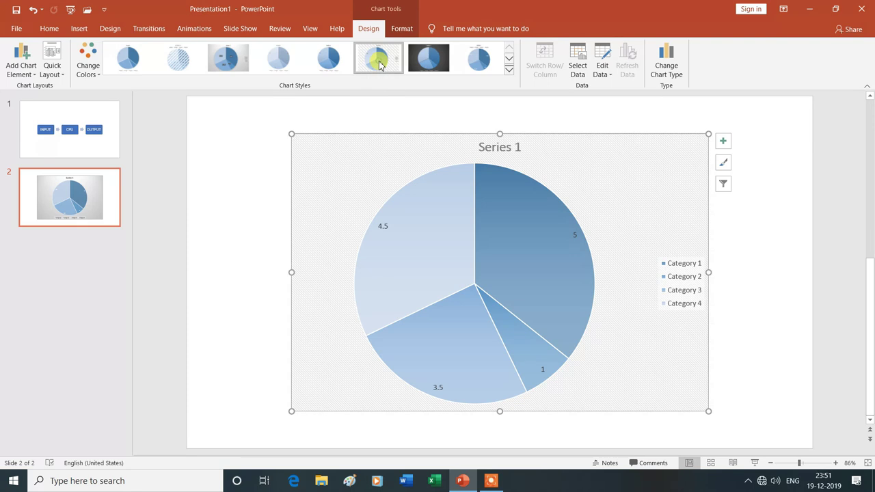
pyautogui.click(668, 62)
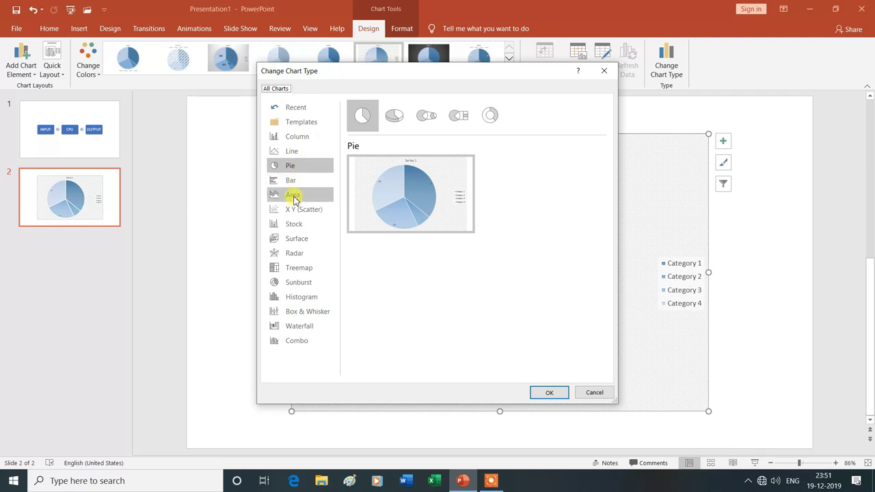
# Step: Change the pie chart into an Area chart
pyautogui.click(292, 196)
pyautogui.click(550, 392)
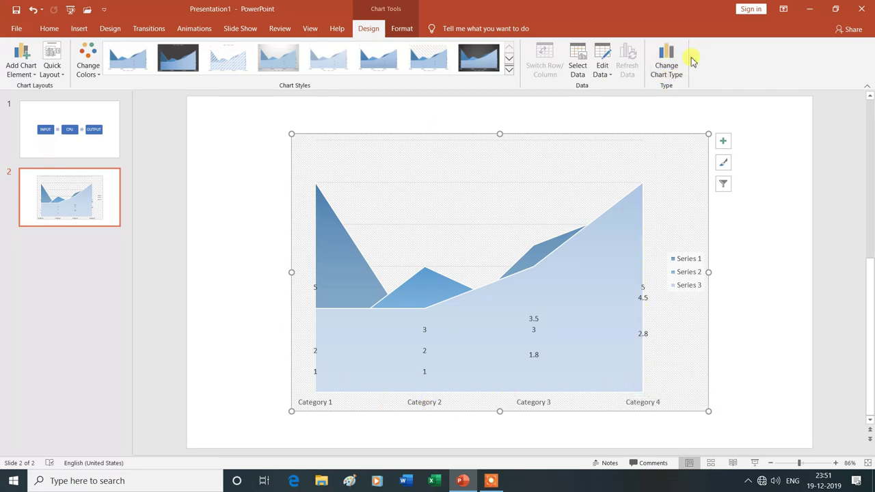
pyautogui.click(667, 56)
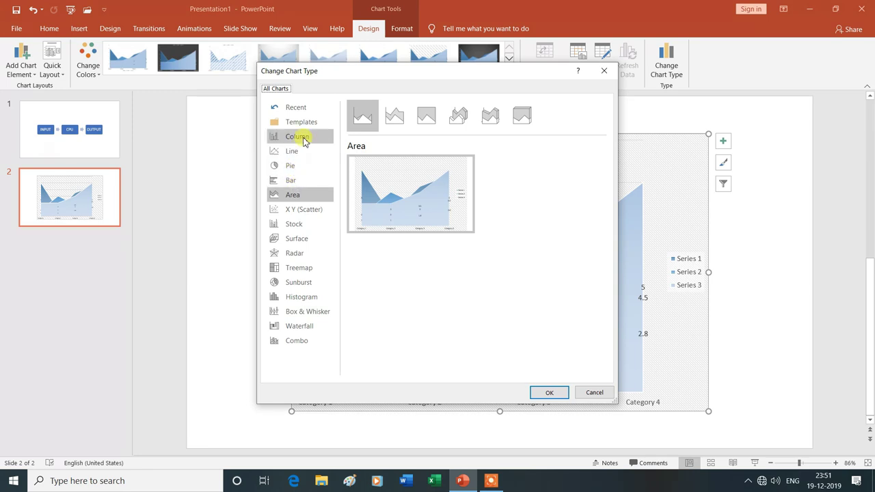
# Step: Switch the chart type back to Clustered Column
pyautogui.click(297, 137)
pyautogui.click(550, 391)
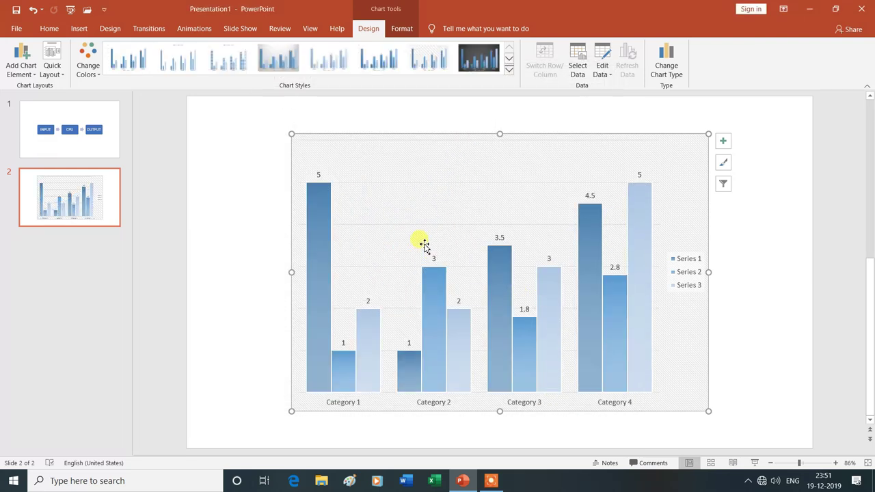